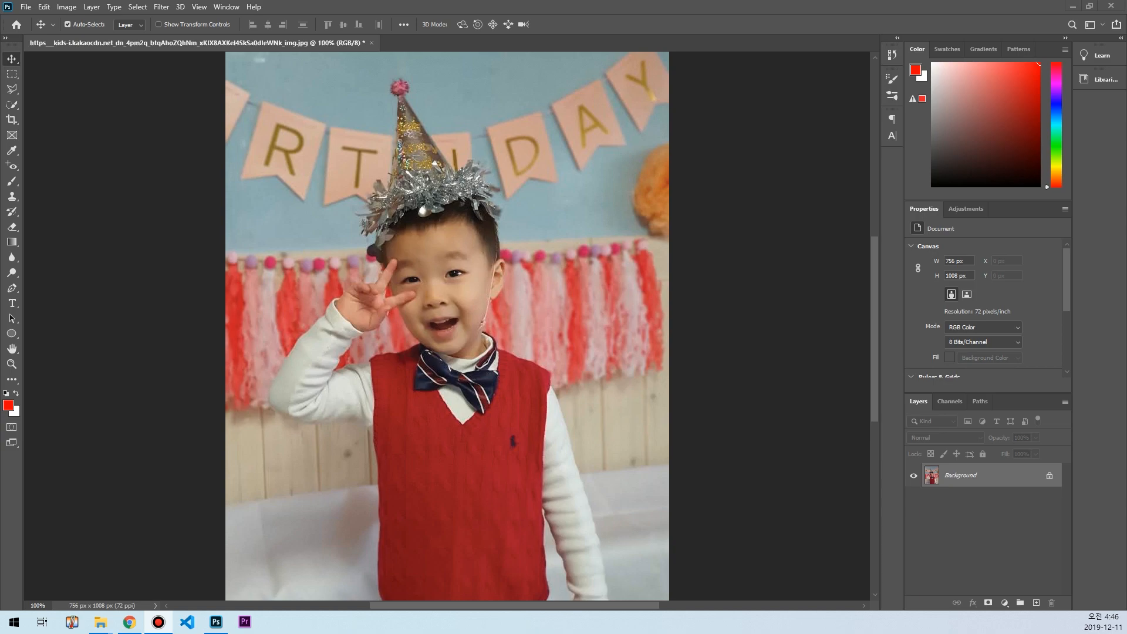
click(162, 7)
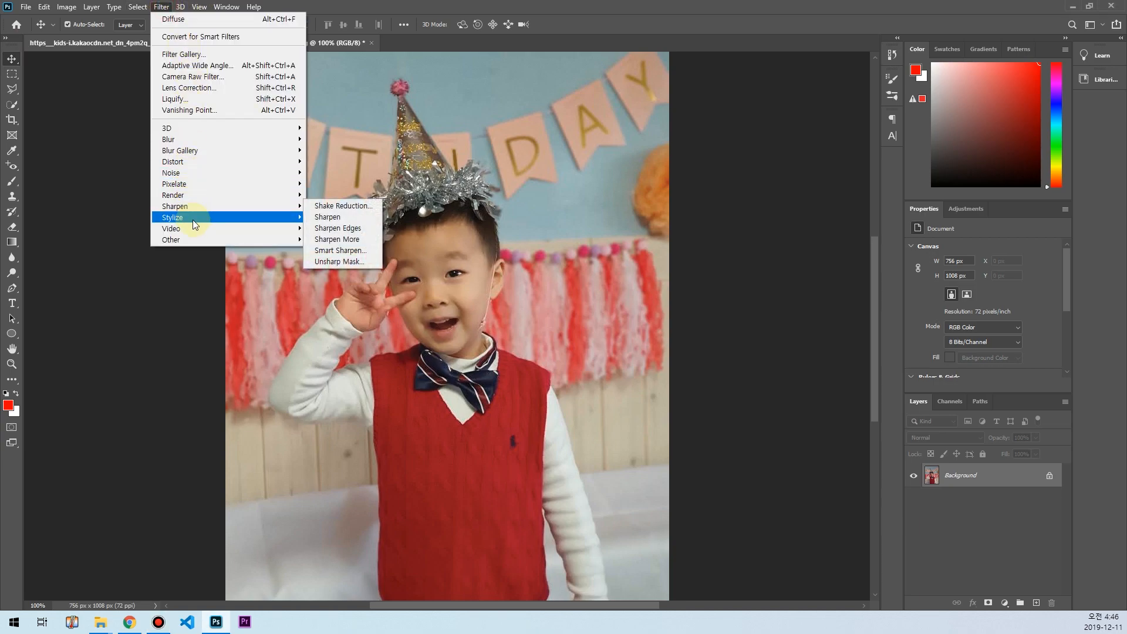
mouse_move(195, 220)
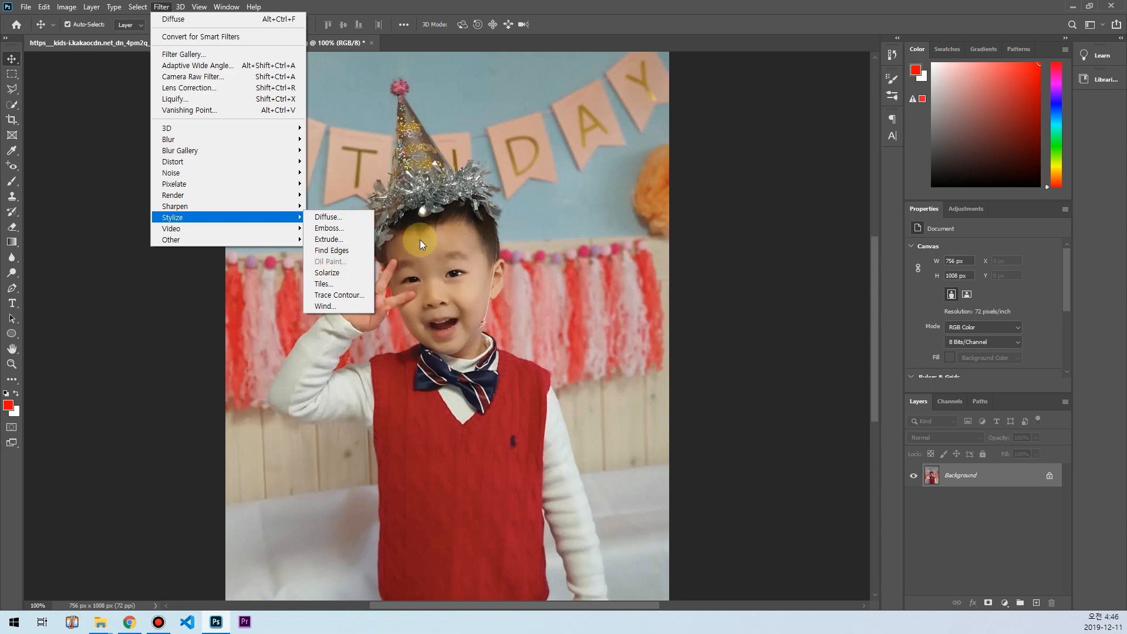
click(500, 203)
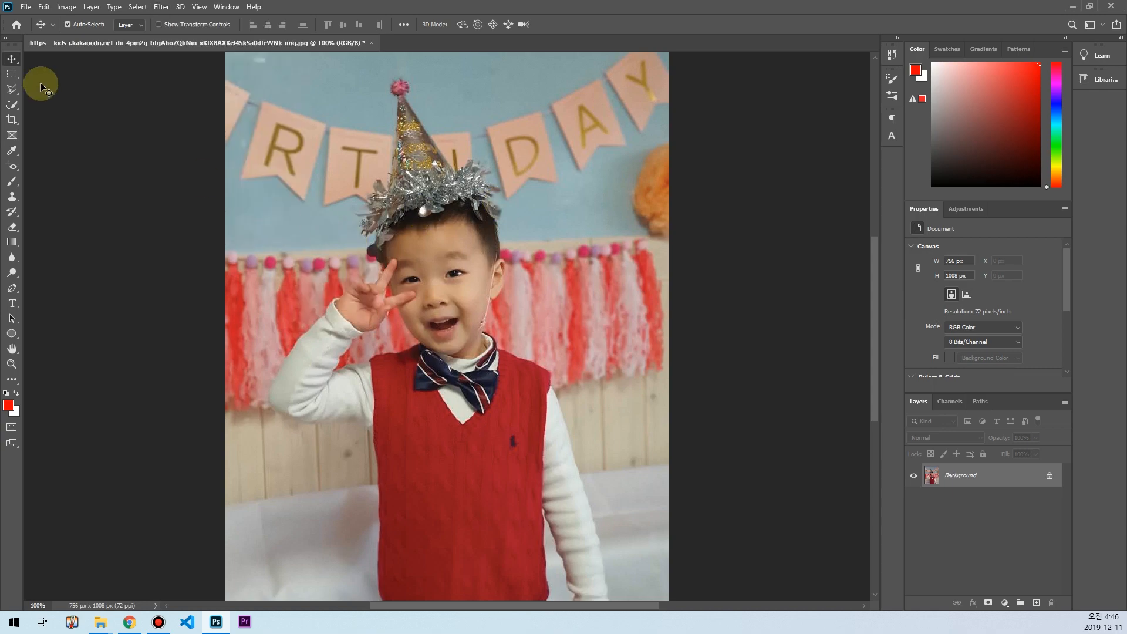
Step: Select the boy, including his party hat, with the Object Selection tool using a rectangular region around him
click(13, 106)
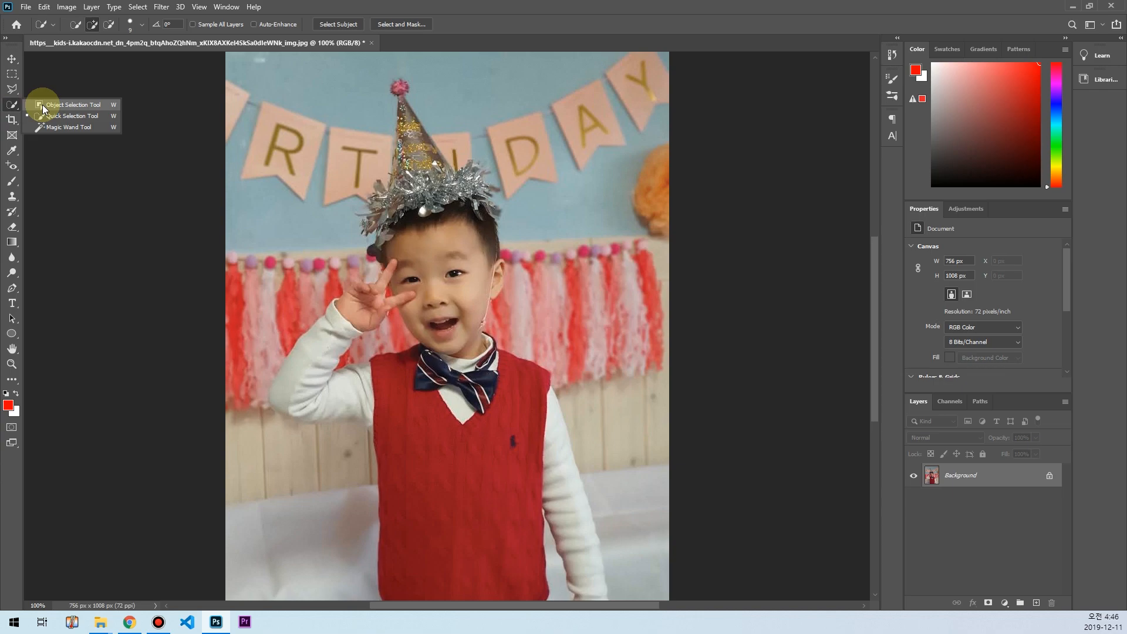
click(65, 105)
drag(242, 75, 787, 387)
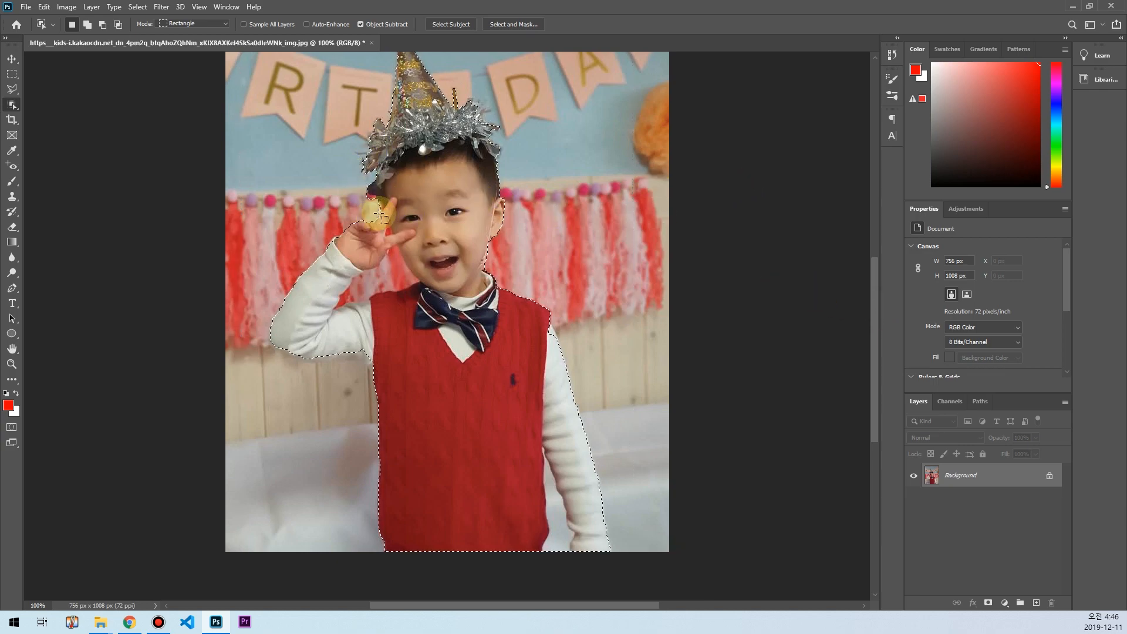
Step: Refine the selection with the Quick Selection tool, removing the backdrop between the raised arm and face and cleaning the shoulder edge
right_click(11, 104)
click(53, 115)
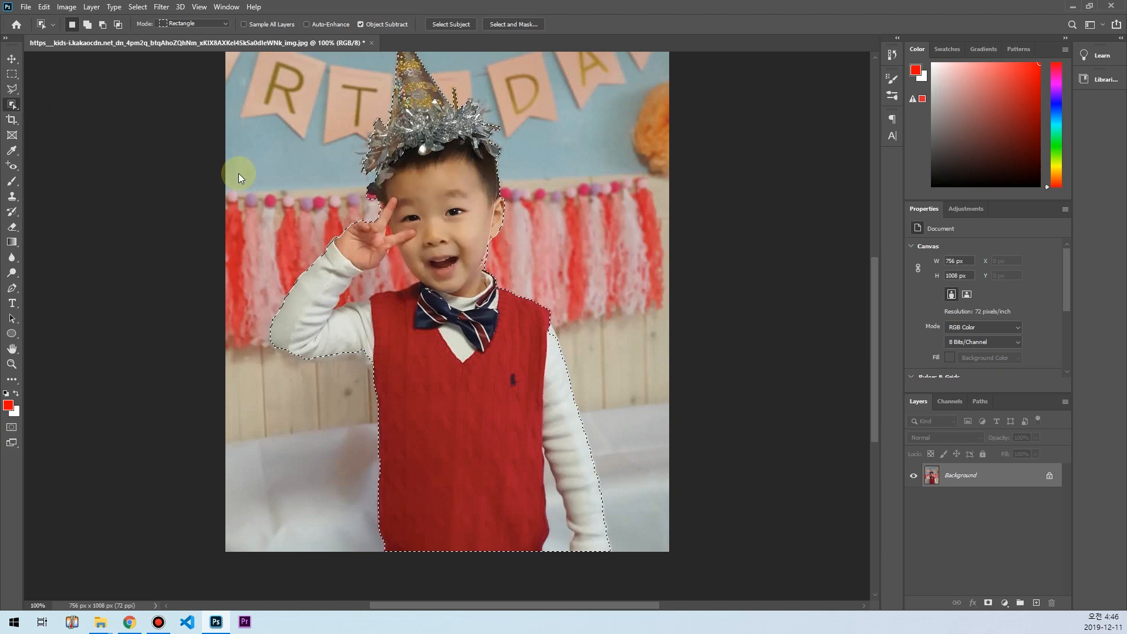
scroll(402, 267, up, 2)
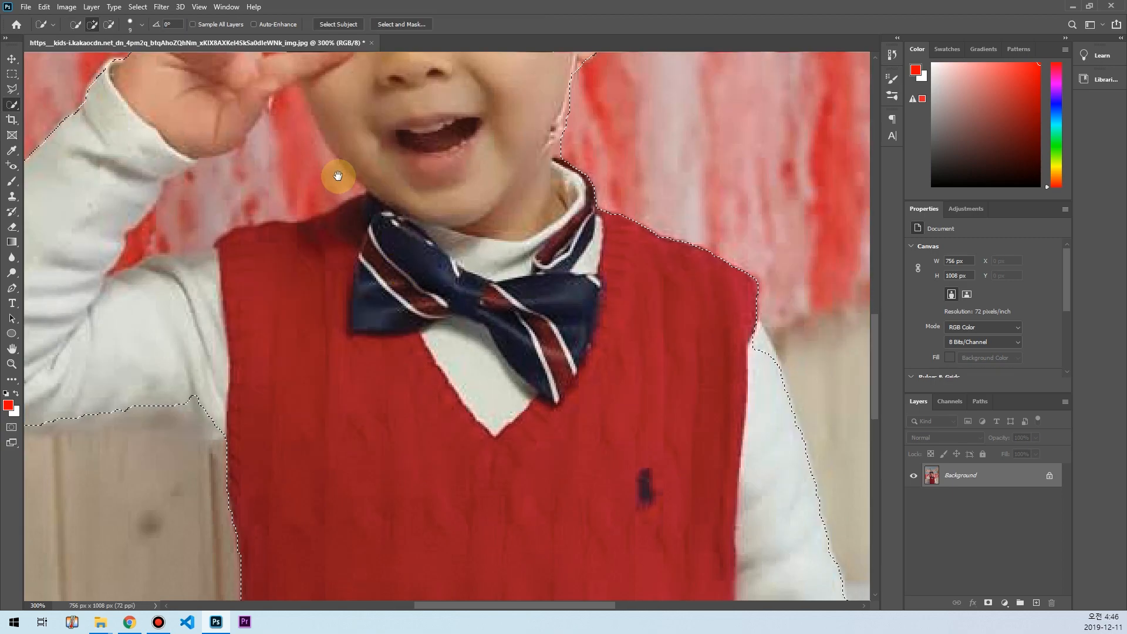
drag(389, 346, 443, 522)
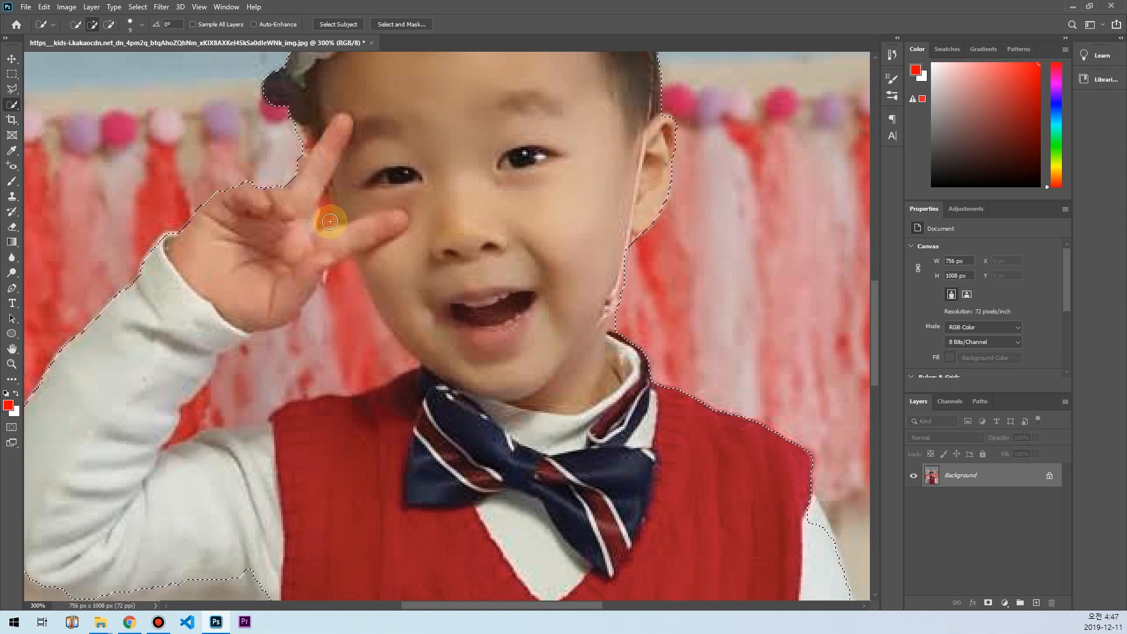
click(353, 312)
mouse_move(246, 373)
mouse_down()
mouse_move(211, 390)
mouse_move(350, 347)
mouse_move(379, 359)
mouse_move(356, 282)
mouse_move(362, 323)
mouse_up()
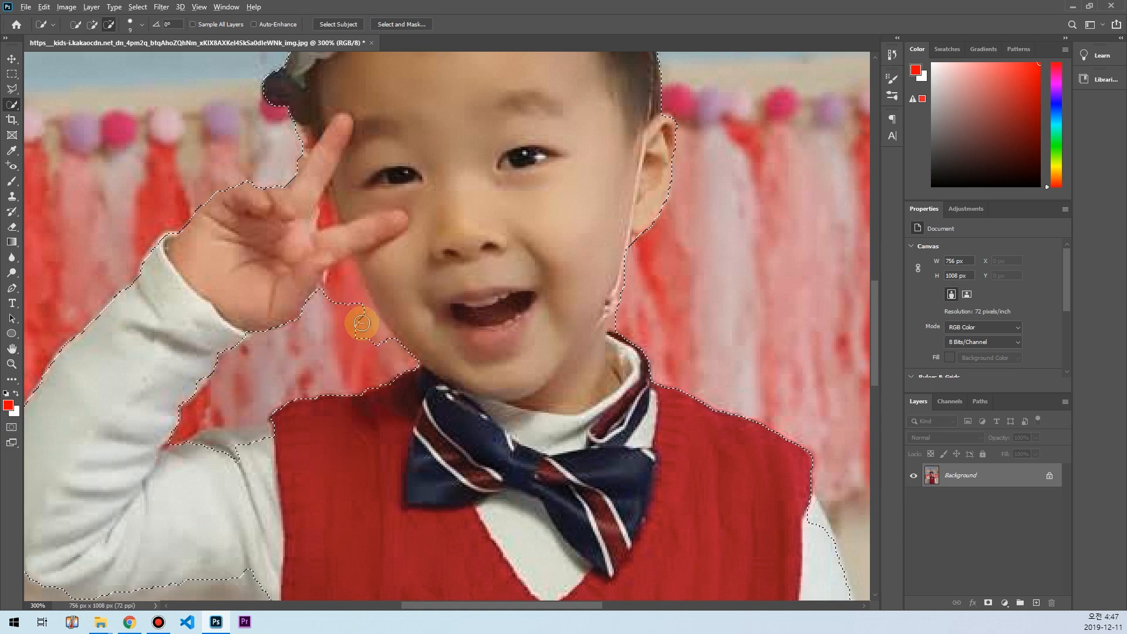
click(331, 208)
mouse_move(331, 209)
mouse_down()
mouse_move(328, 253)
mouse_move(330, 197)
mouse_move(345, 291)
mouse_move(341, 275)
mouse_move(327, 310)
mouse_up()
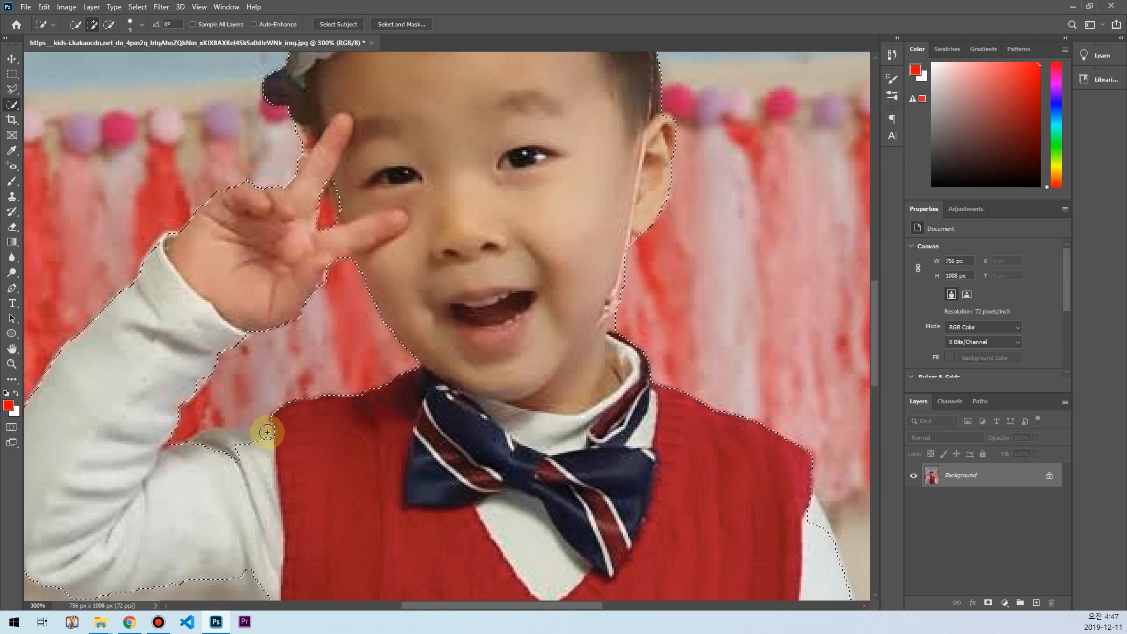
click(266, 433)
drag(206, 450, 227, 440)
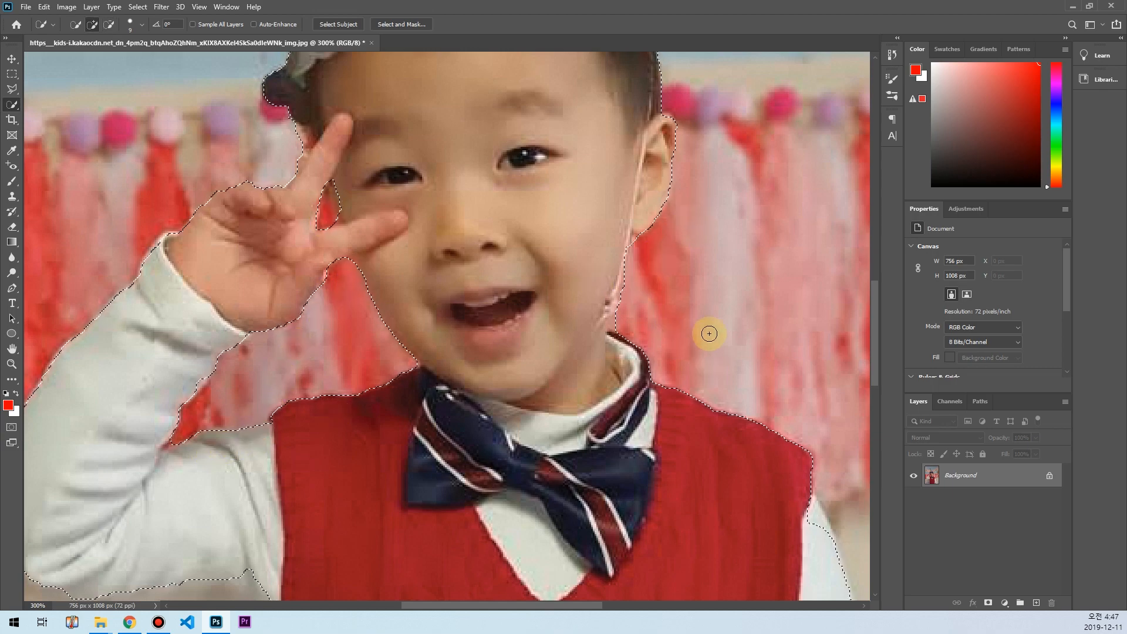
Step: Subtract the background gap between the red vest and the lowered sleeve from the selection and refine the edges around it
key(ctrl+1)
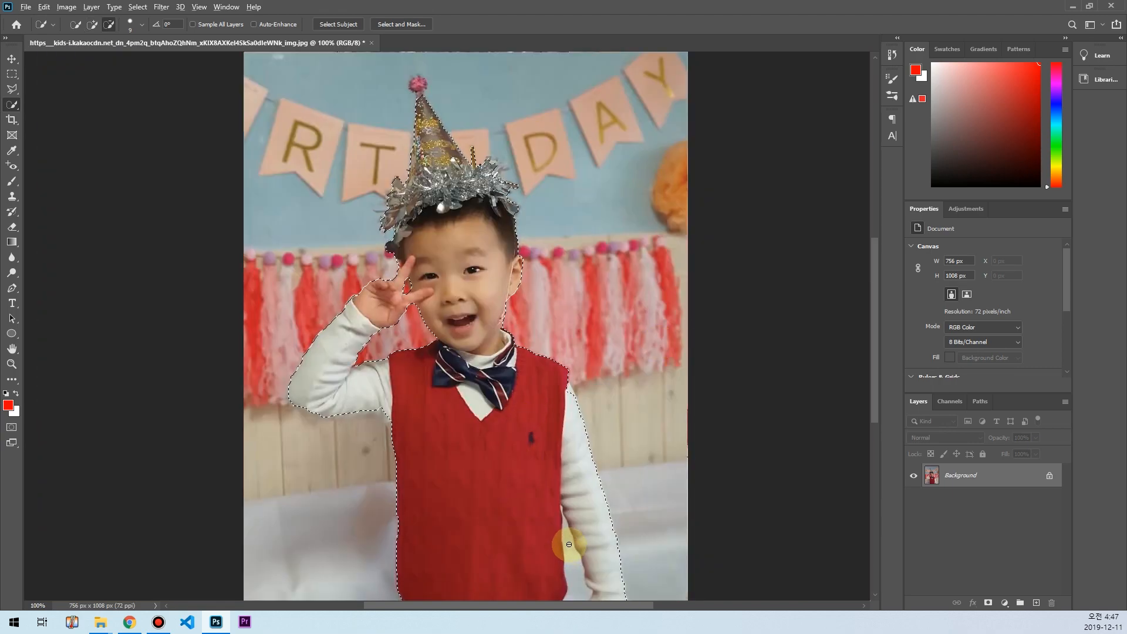
drag(570, 544, 580, 594)
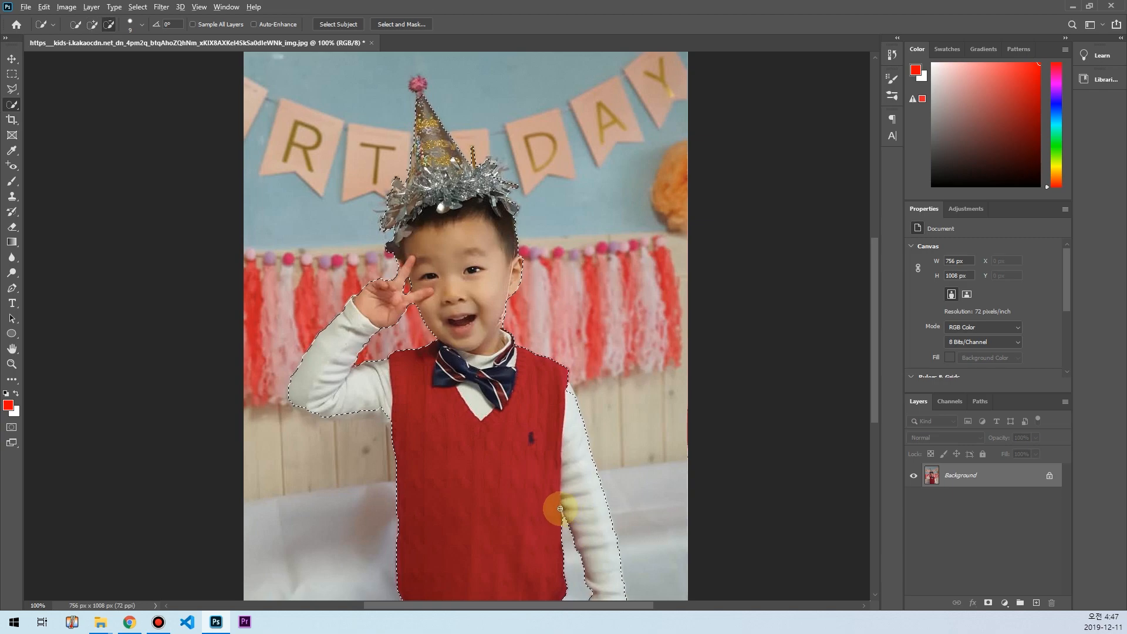
mouse_move(561, 508)
mouse_down()
mouse_move(563, 521)
mouse_move(349, 134)
mouse_up()
key(ctrl+plus)
key(ctrl+plus)
drag(538, 342, 398, 111)
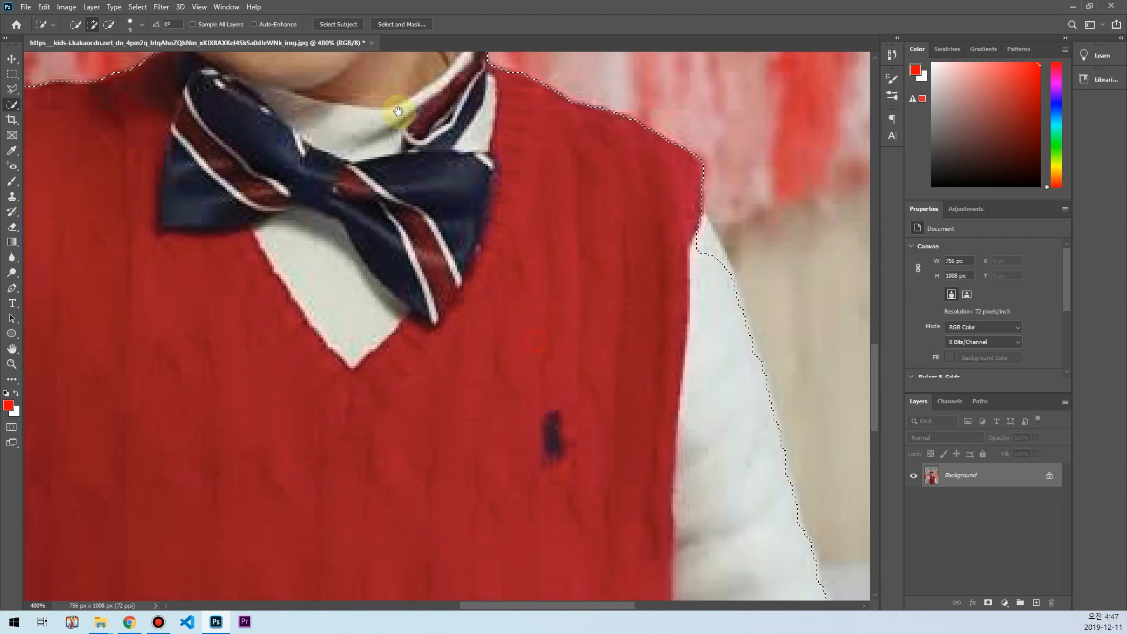
drag(541, 455, 523, 303)
drag(474, 261, 479, 330)
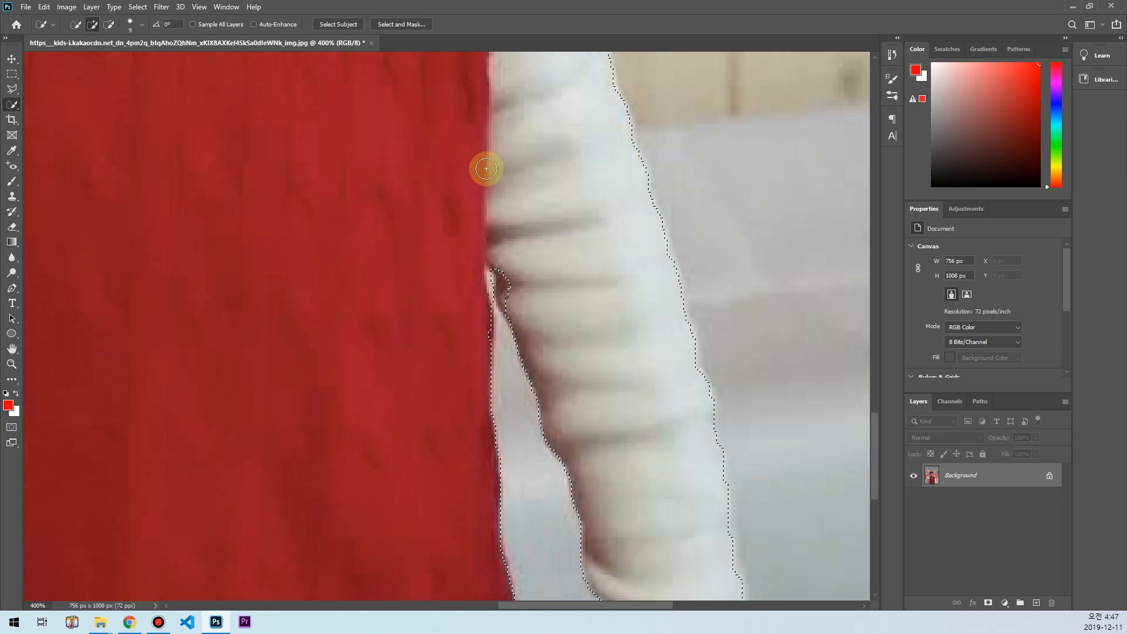
drag(486, 169, 523, 407)
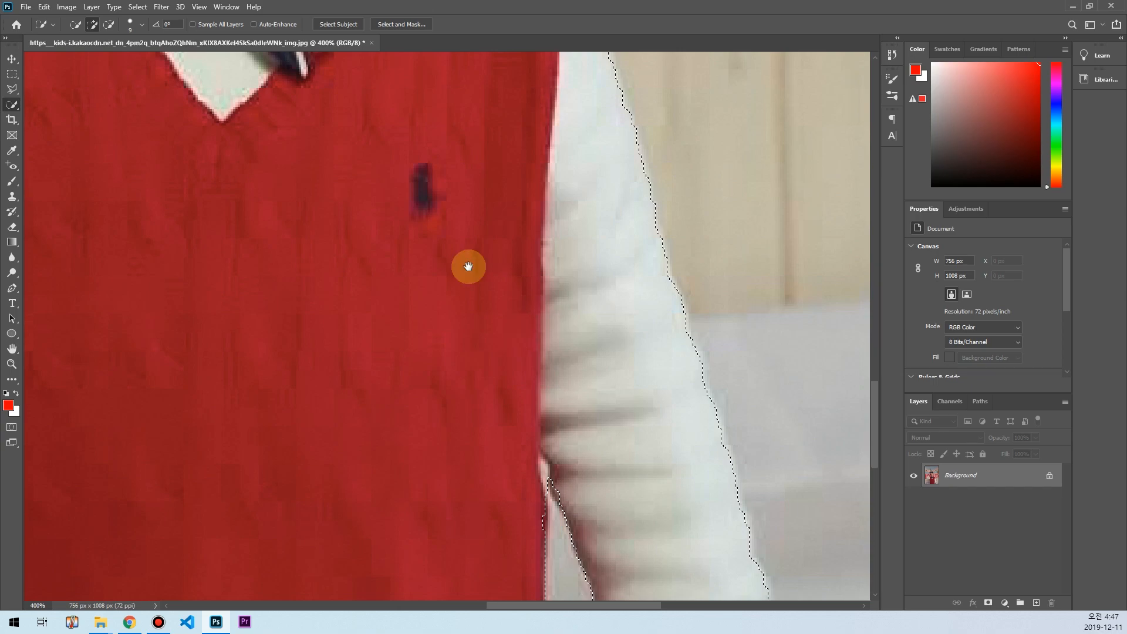
drag(467, 266, 563, 587)
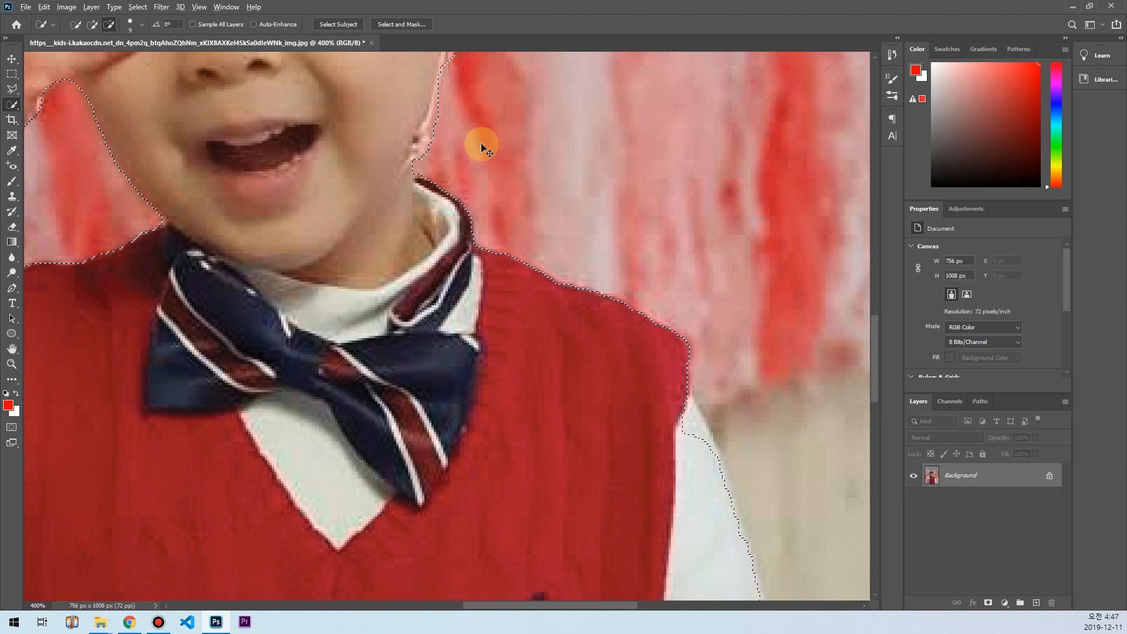
Step: Copy the selected boy to a new layer and hide the Background layer
key(ctrl+minus)
key(ctrl+minus)
key(ctrl+minus)
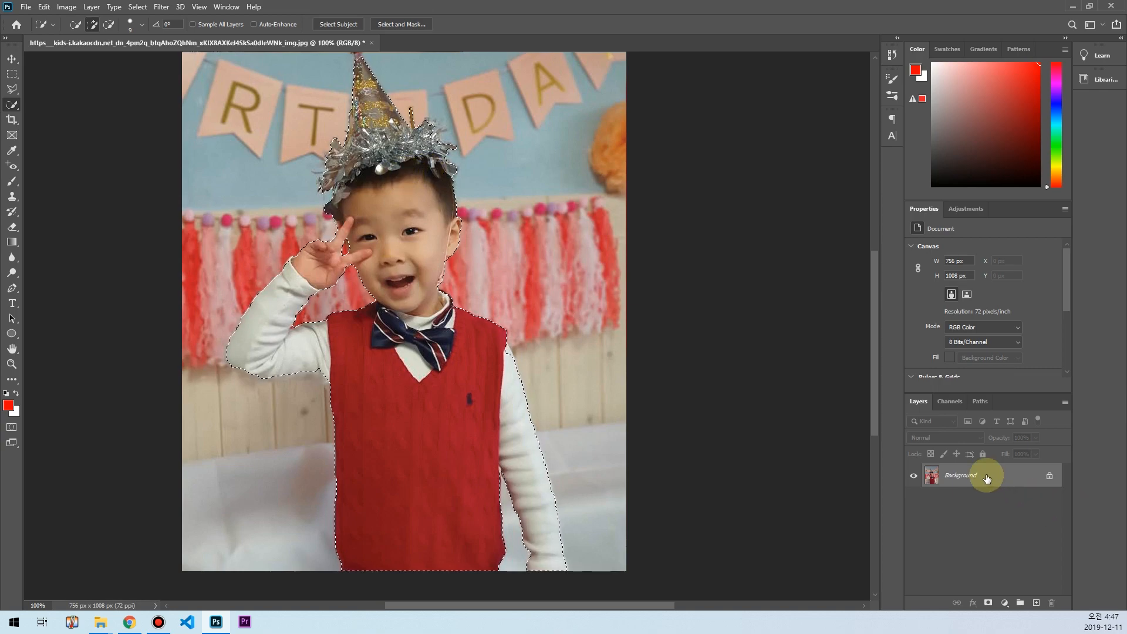
key(ctrl+j)
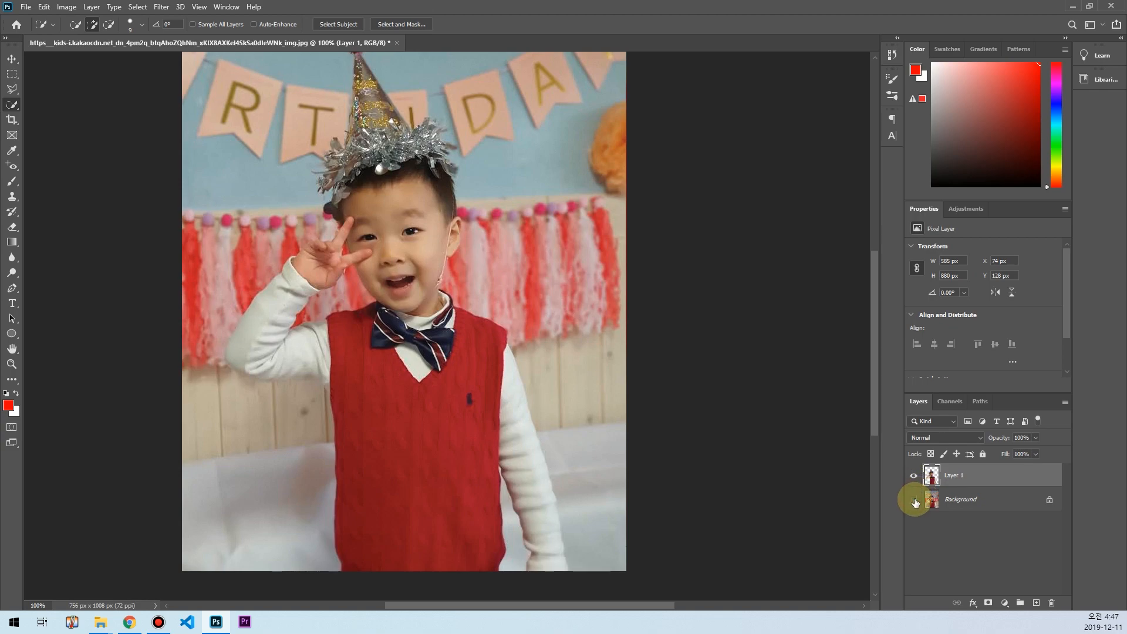
click(913, 500)
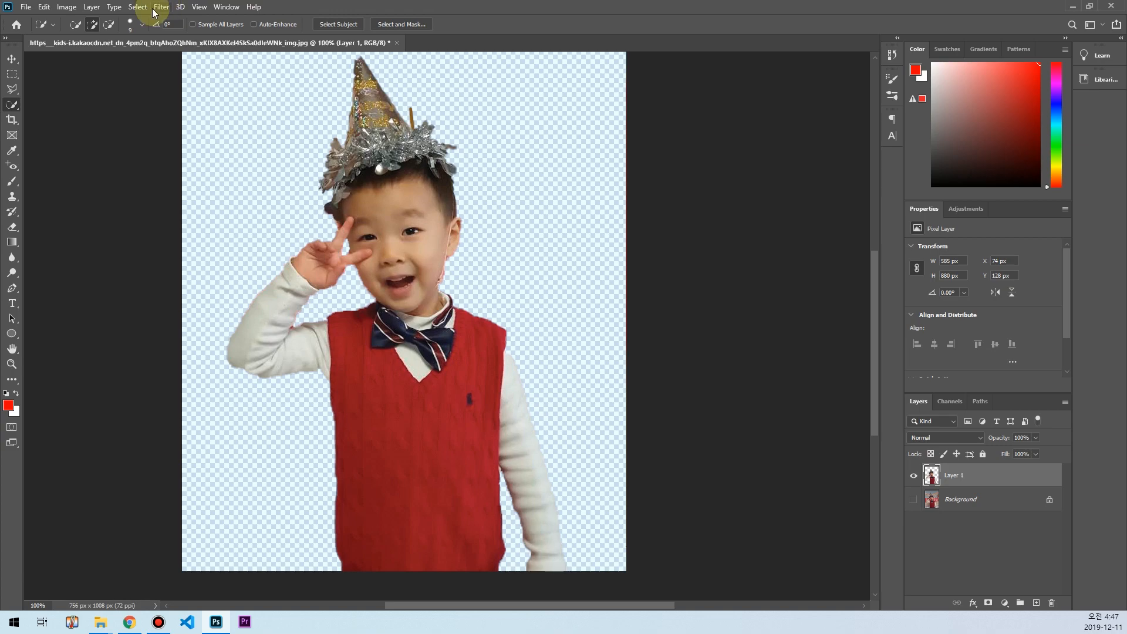
Step: Sharpen the cut-out layer with Unsharp Mask at amount 50%, radius 1.0 pixels and threshold 0, previewing the boy's head
key(alt+t)
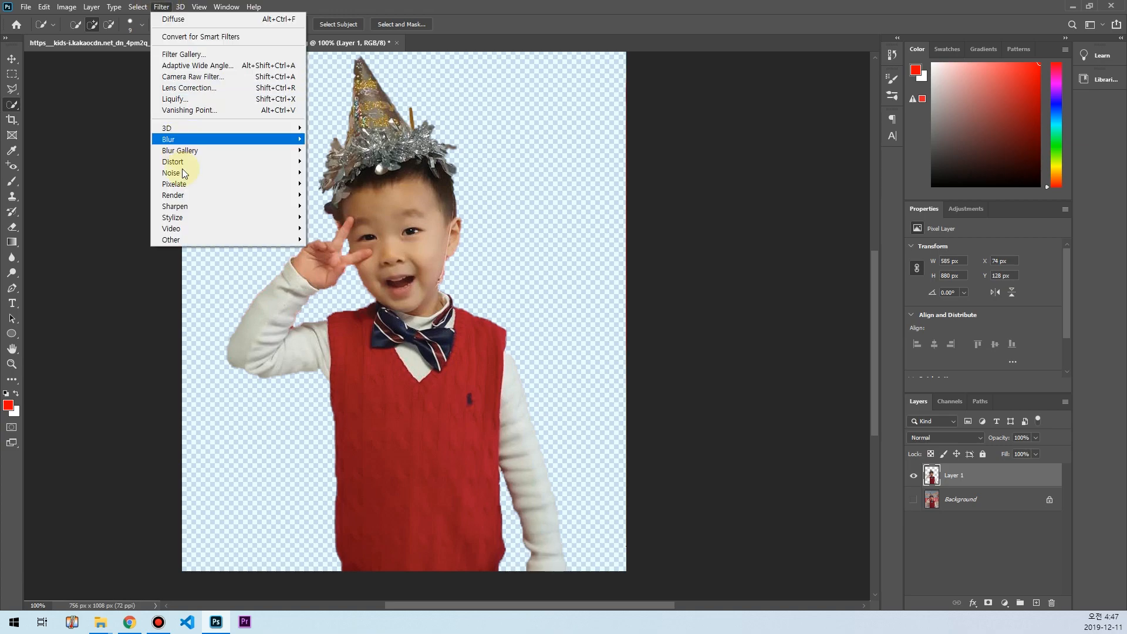
mouse_move(177, 177)
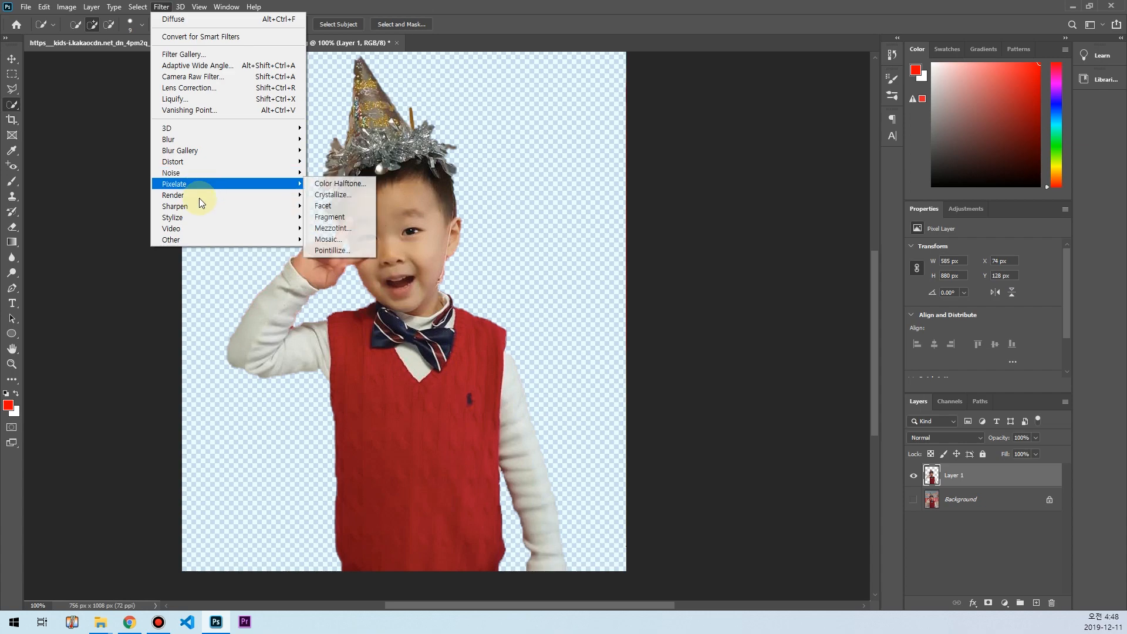
mouse_move(231, 206)
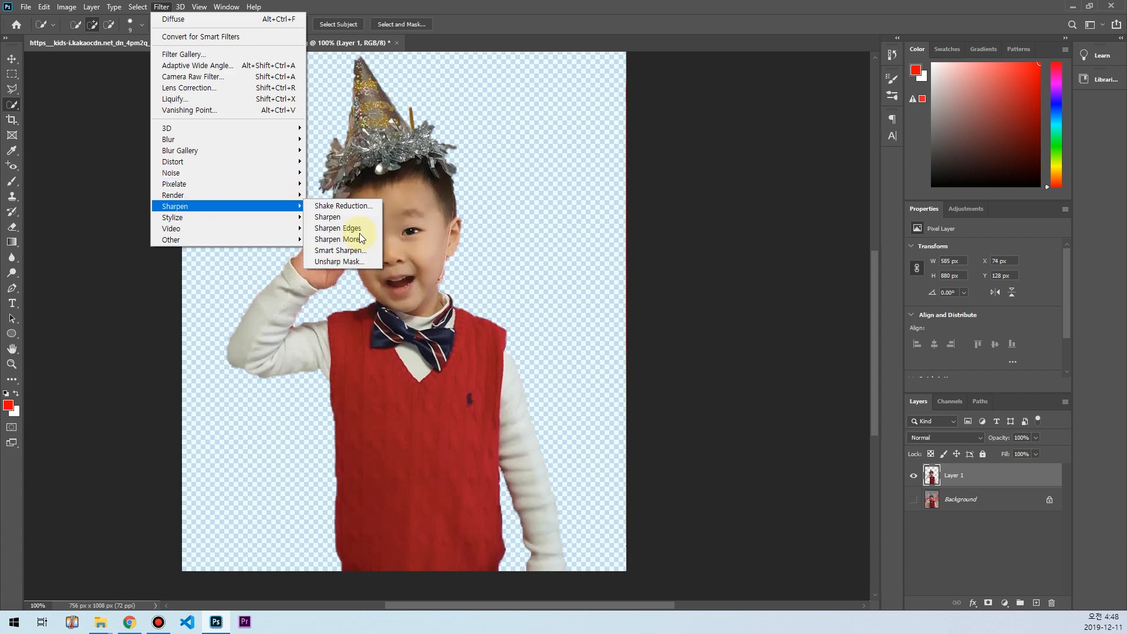
click(339, 261)
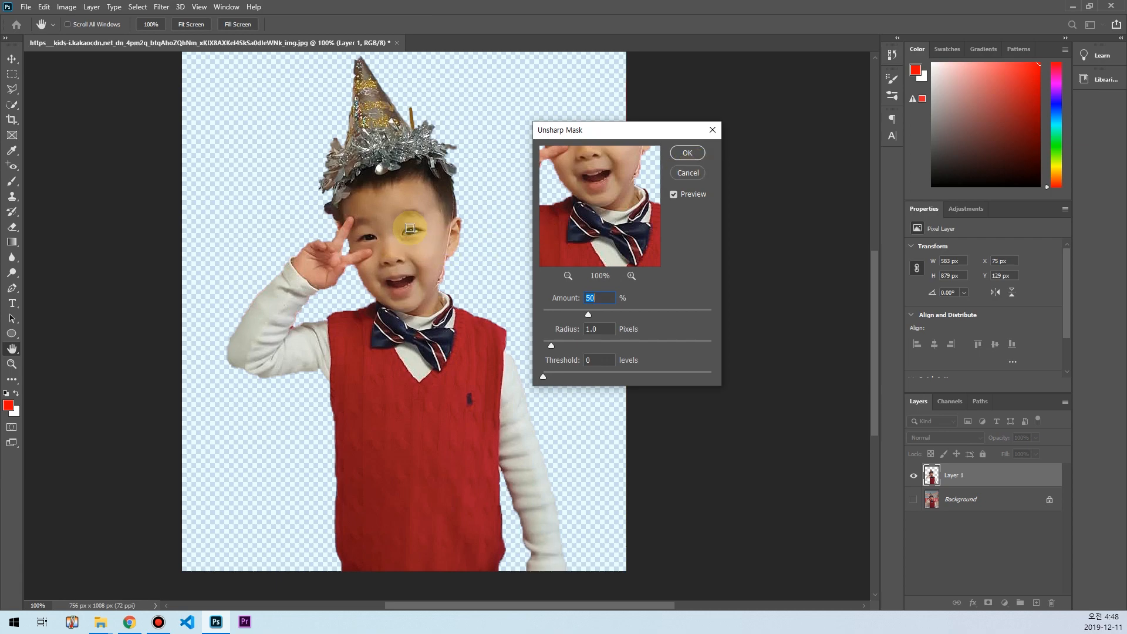
click(435, 187)
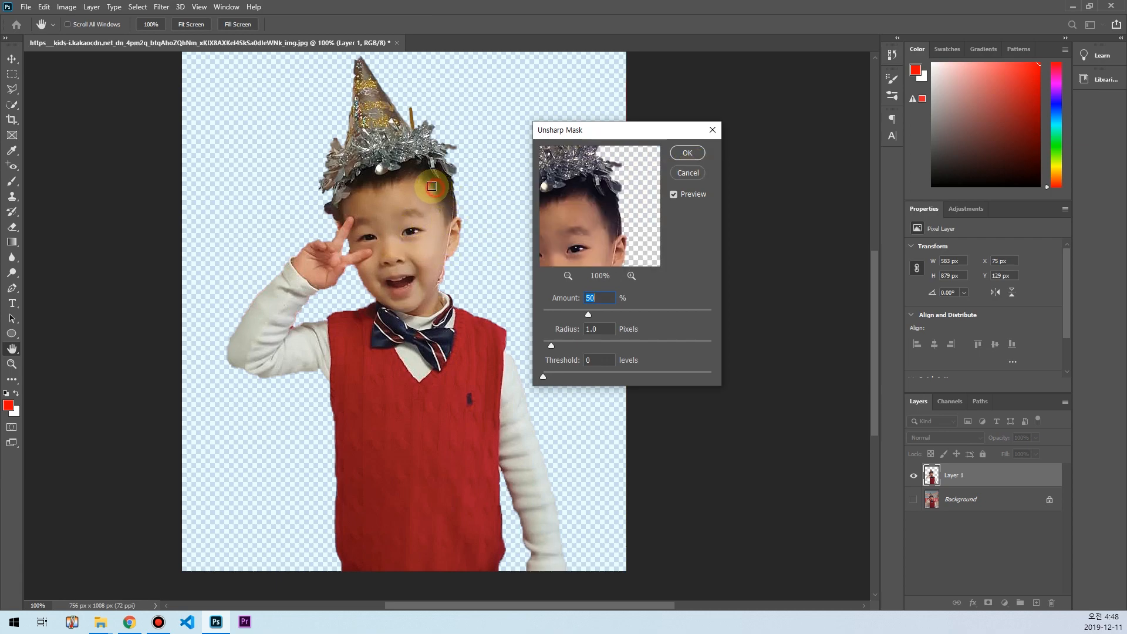
click(688, 154)
key(w)
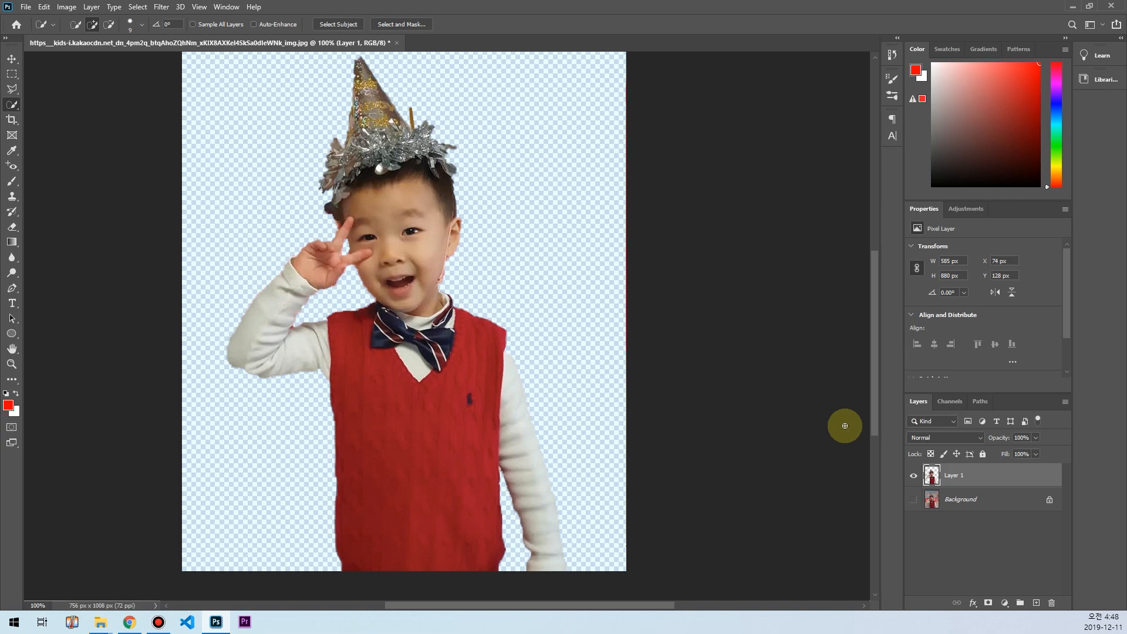
Step: Convert the cut-out layer to a smart object, then open its contents to inspect them and close that document
right_click(947, 478)
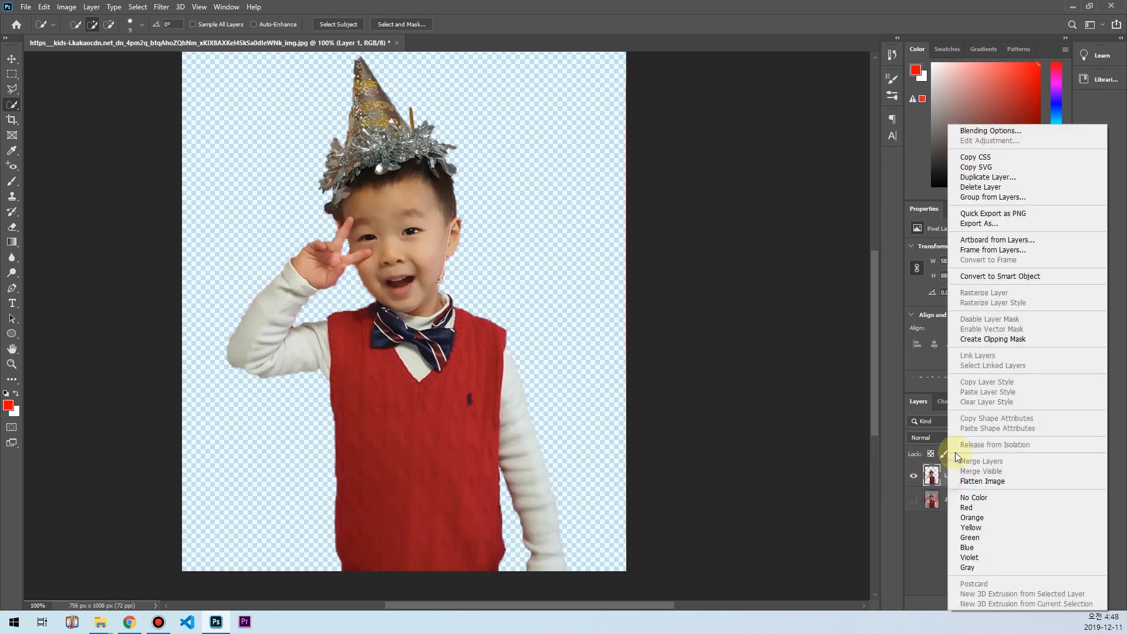
click(1001, 276)
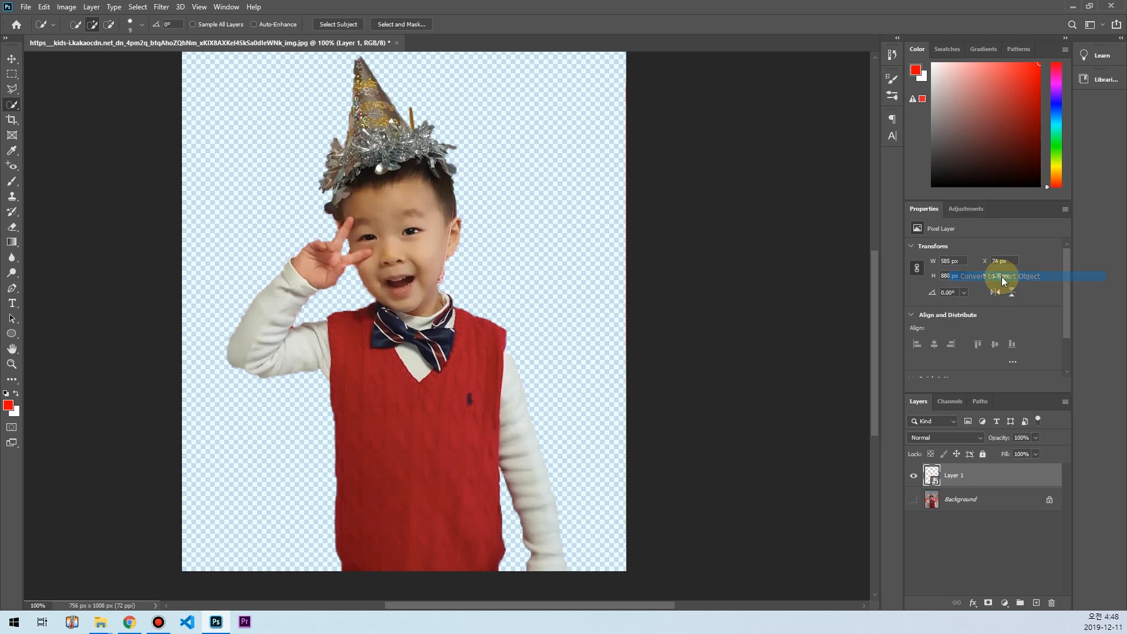
double_click(932, 472)
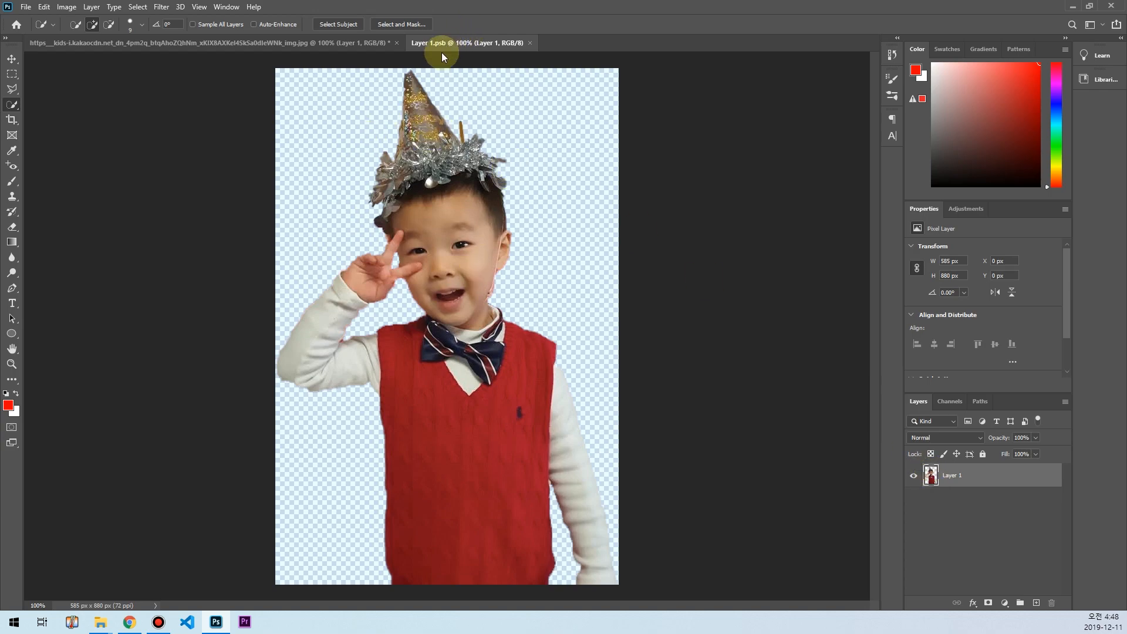
click(530, 43)
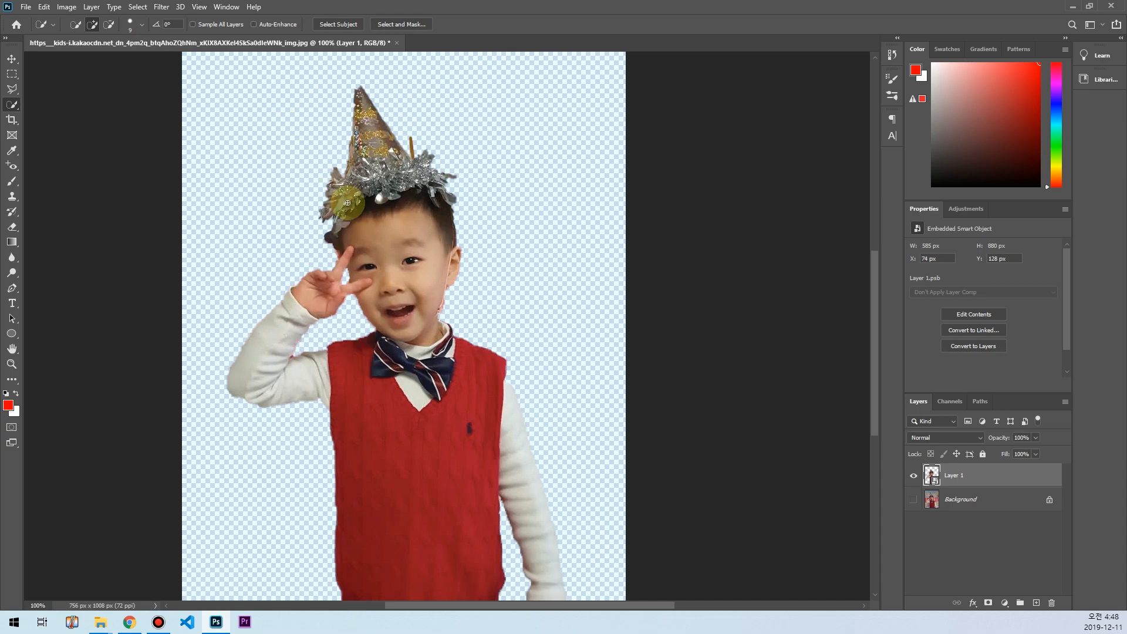
Step: Apply a Levels adjustment to the cut-out smart object with input levels 47, 1.63 and 227
click(161, 6)
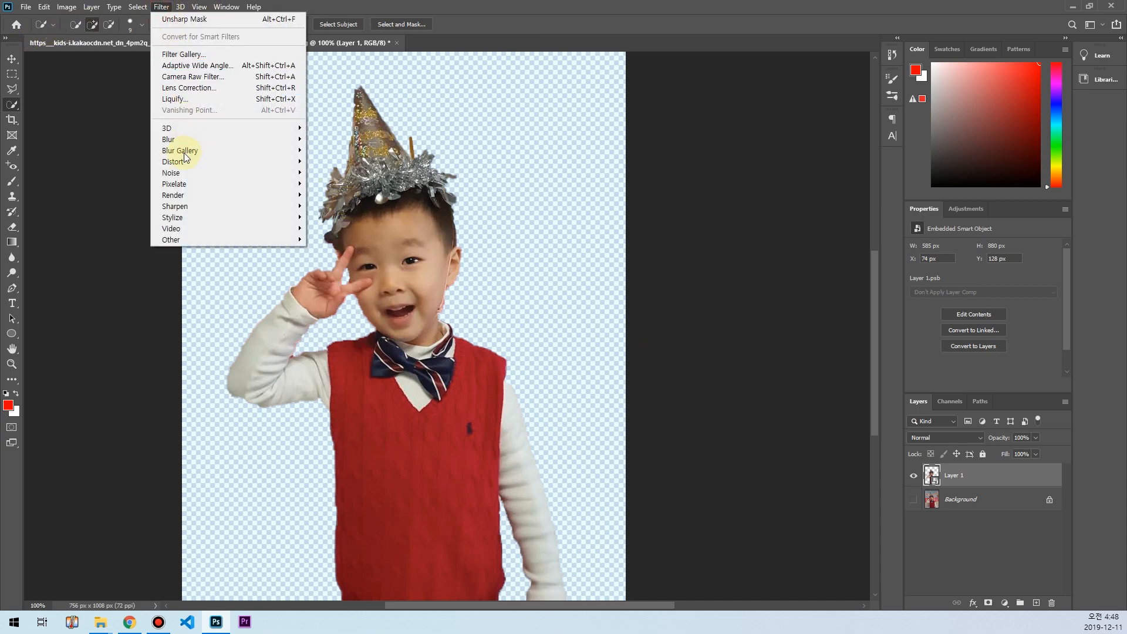
mouse_move(194, 150)
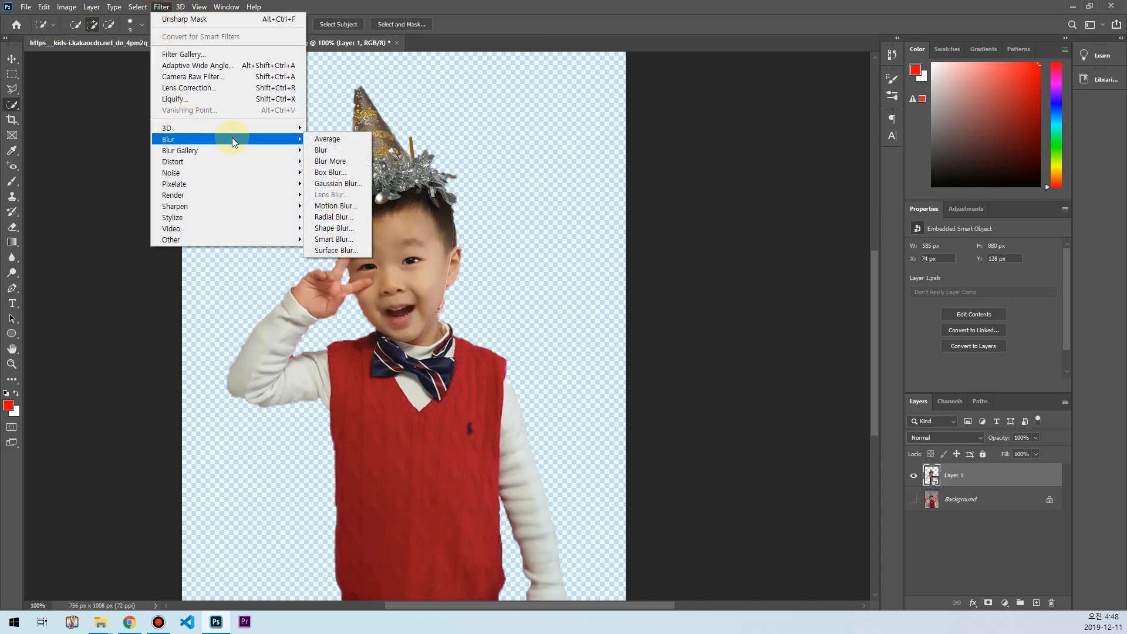
mouse_move(67, 6)
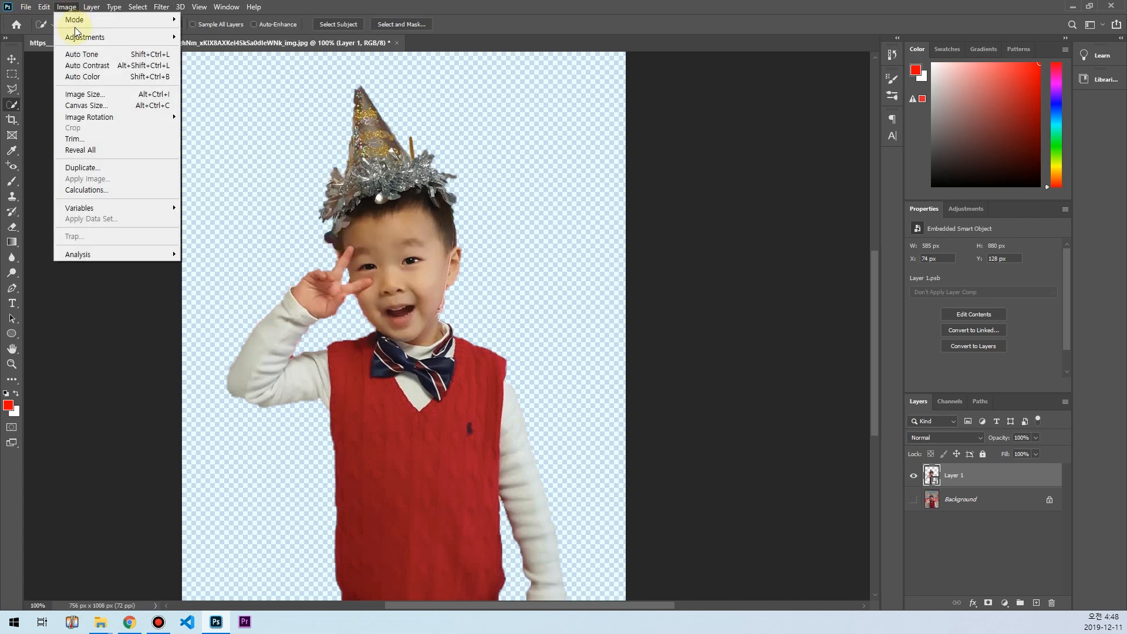
click(82, 37)
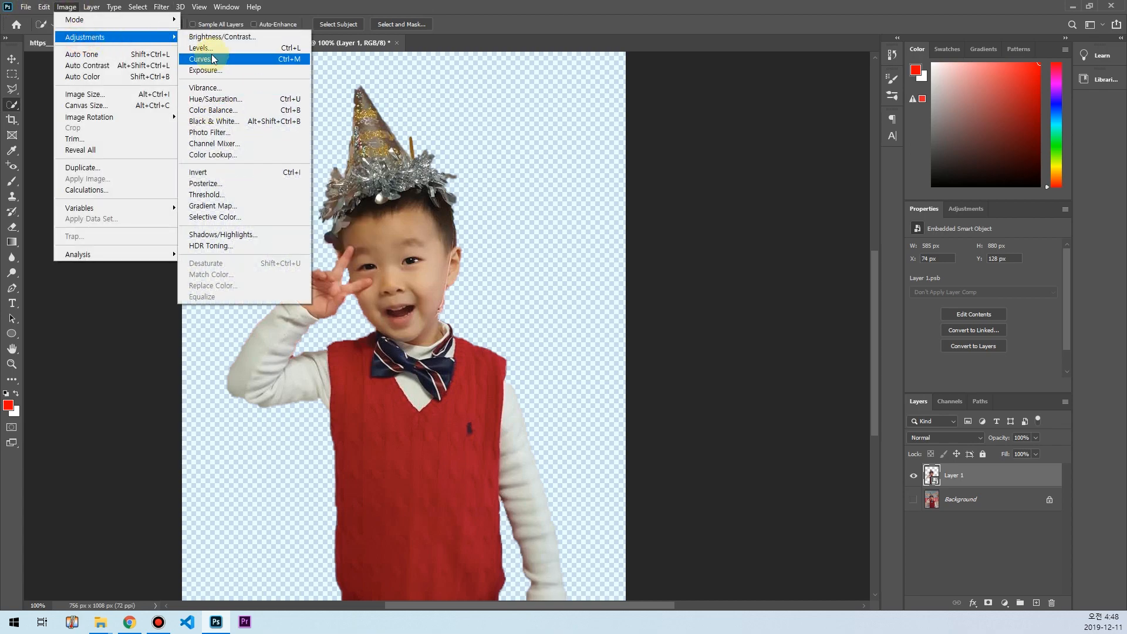
click(214, 49)
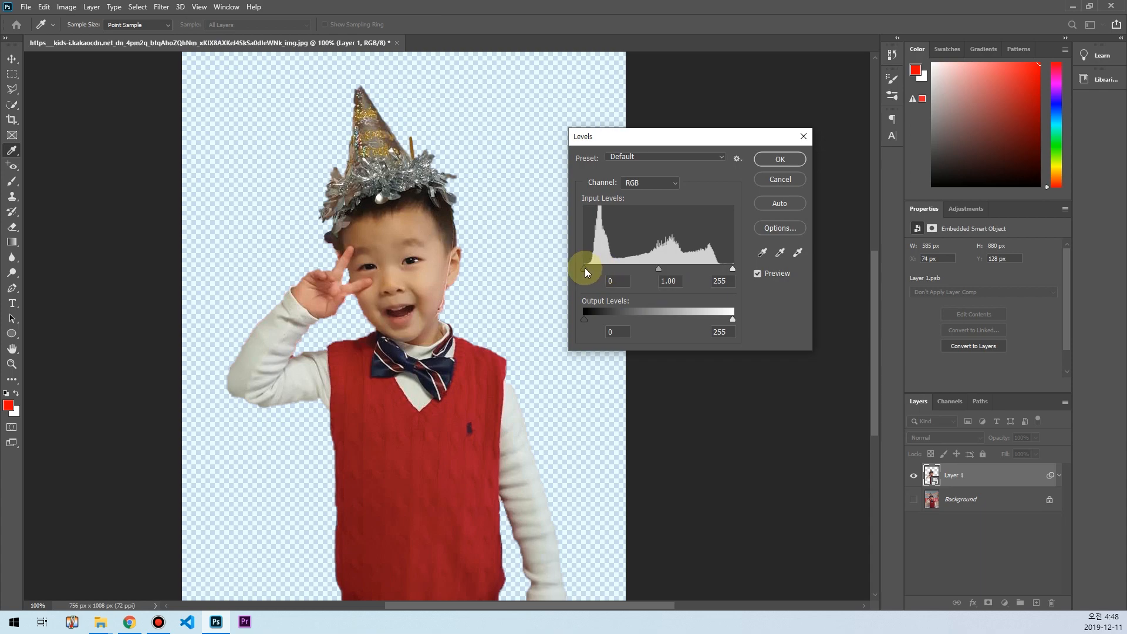
drag(584, 268, 612, 268)
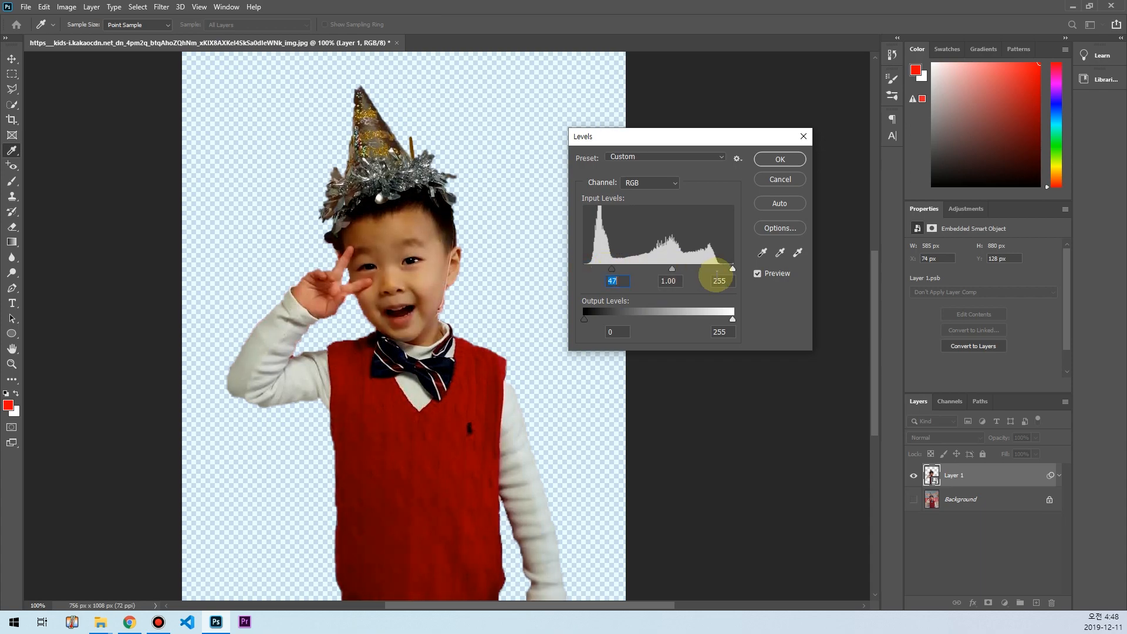
drag(731, 268, 715, 269)
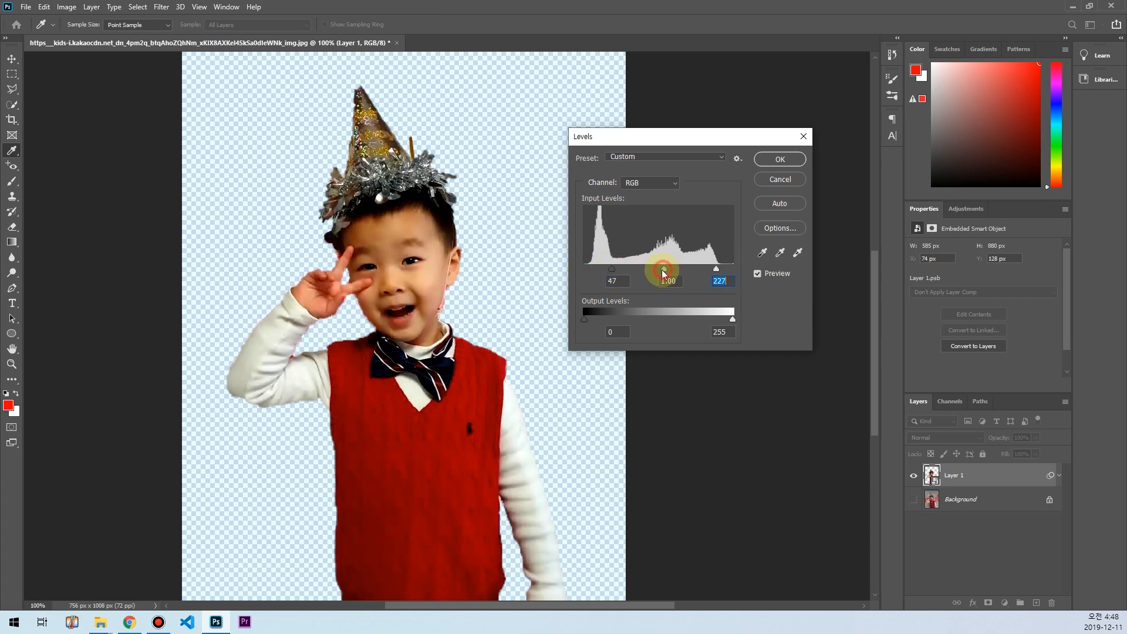
drag(644, 272, 645, 272)
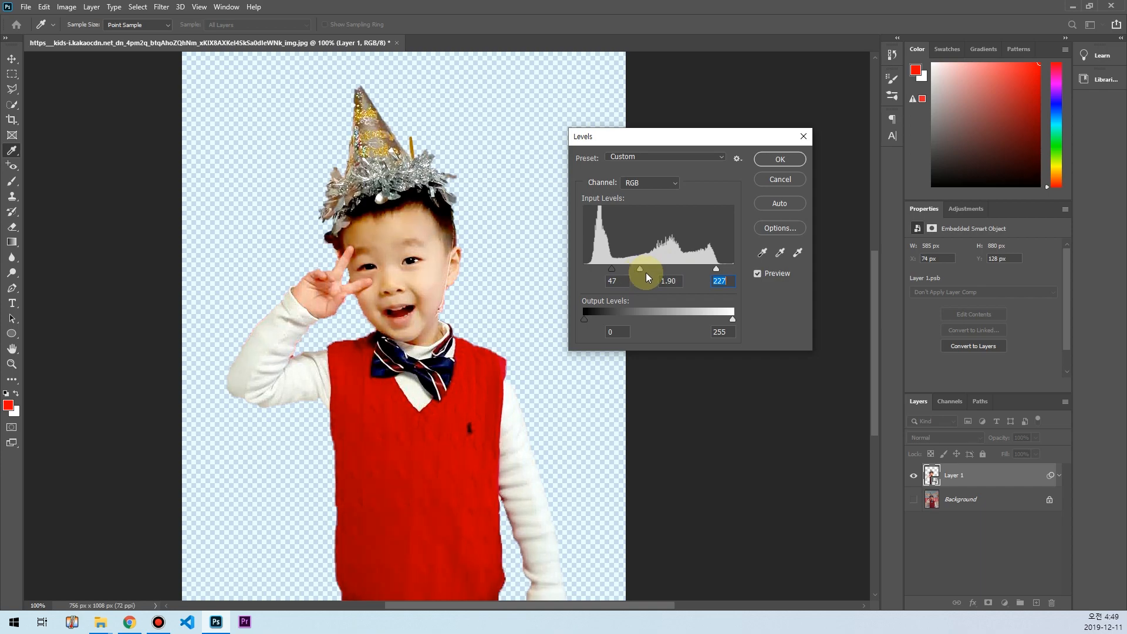
drag(646, 272, 647, 273)
key(shift+Tab)
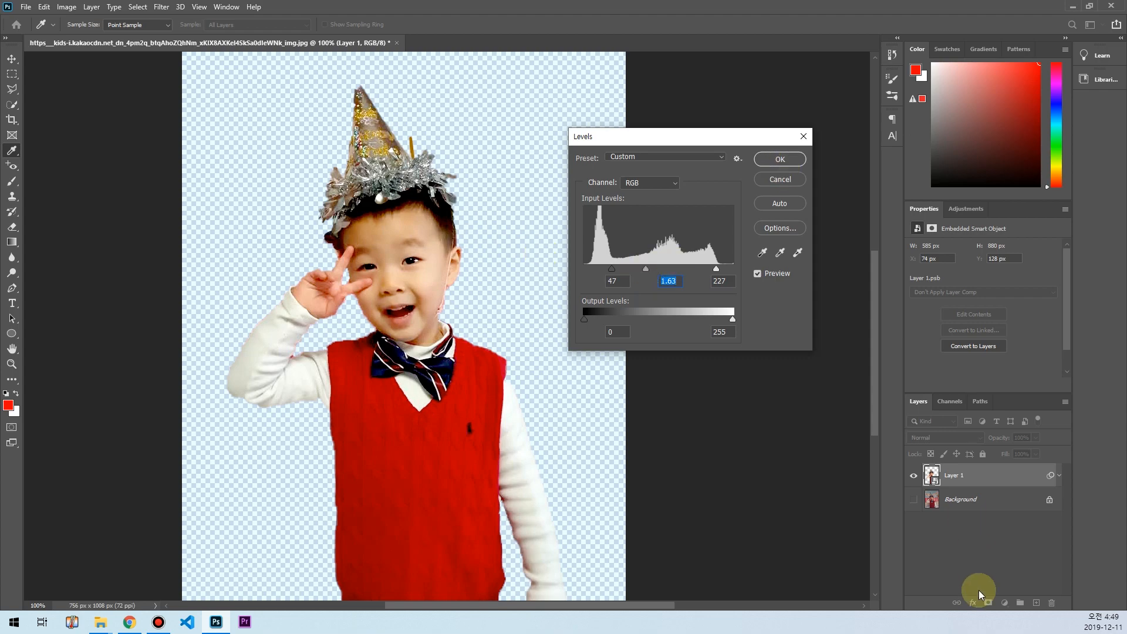
key(Return)
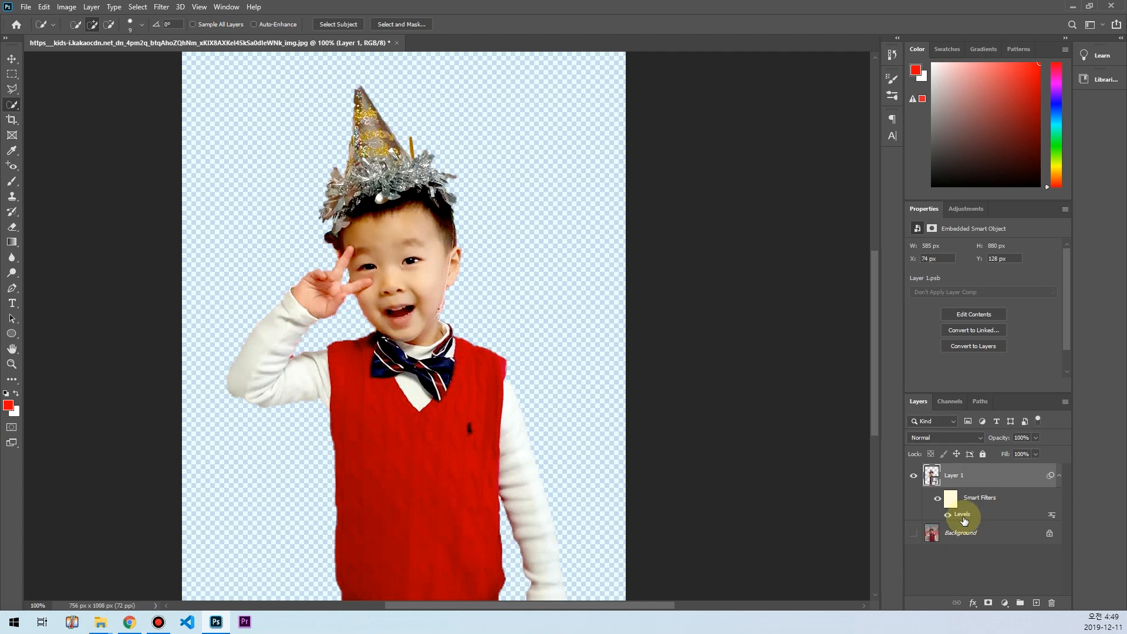
Step: Edit the Levels smart filter, setting the shadow input level to 38 and the midtone to 1.58
double_click(962, 516)
click(606, 269)
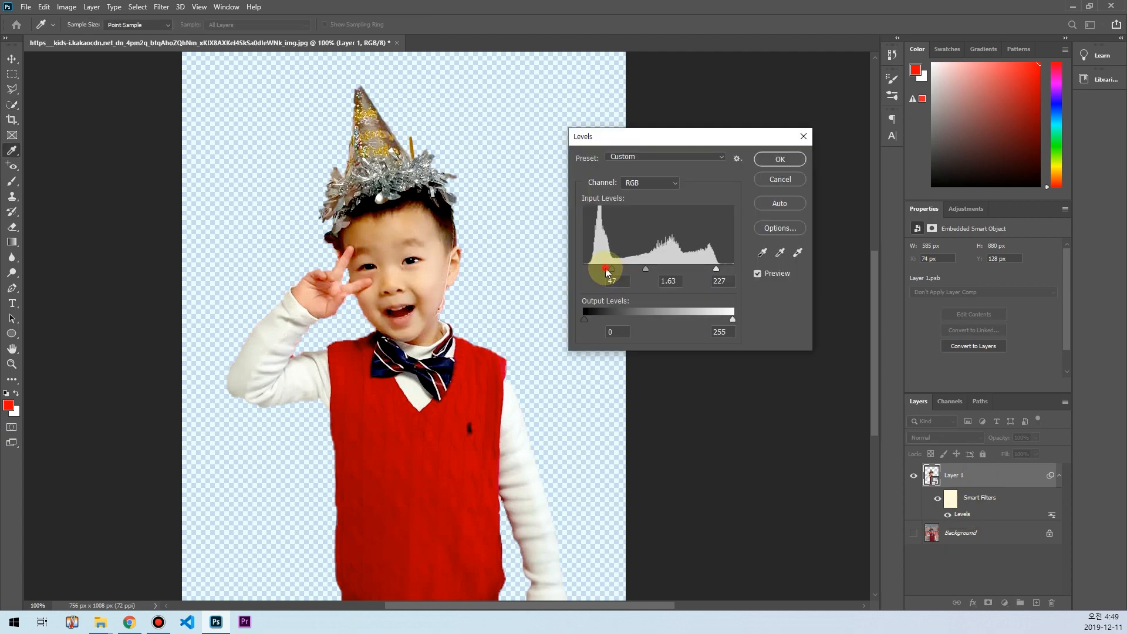
drag(605, 268, 606, 267)
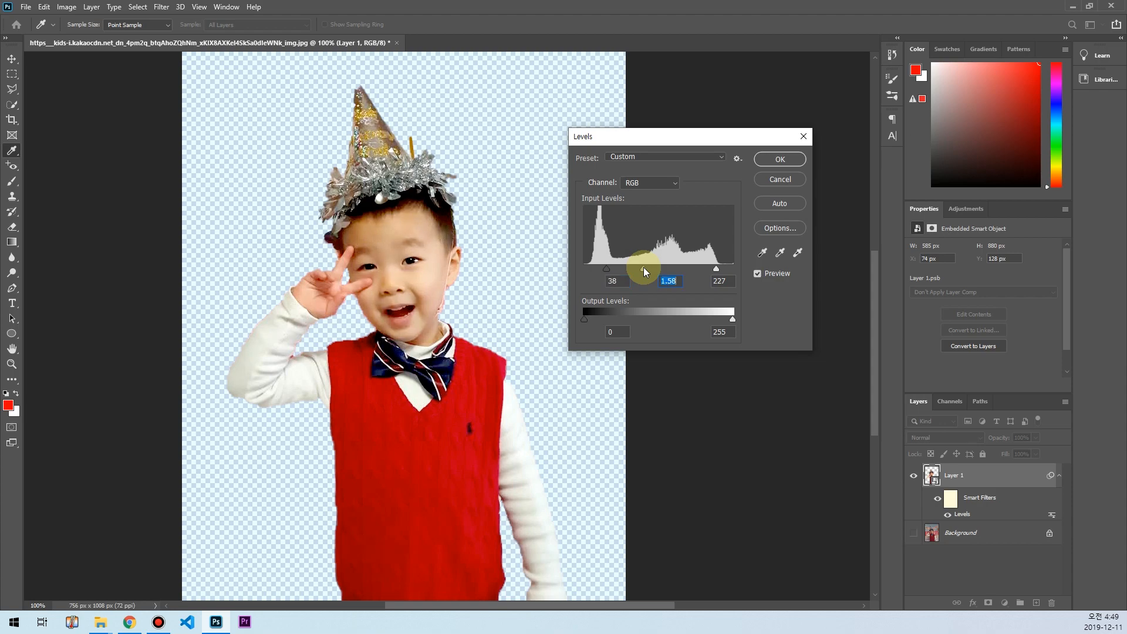
click(788, 166)
key(w)
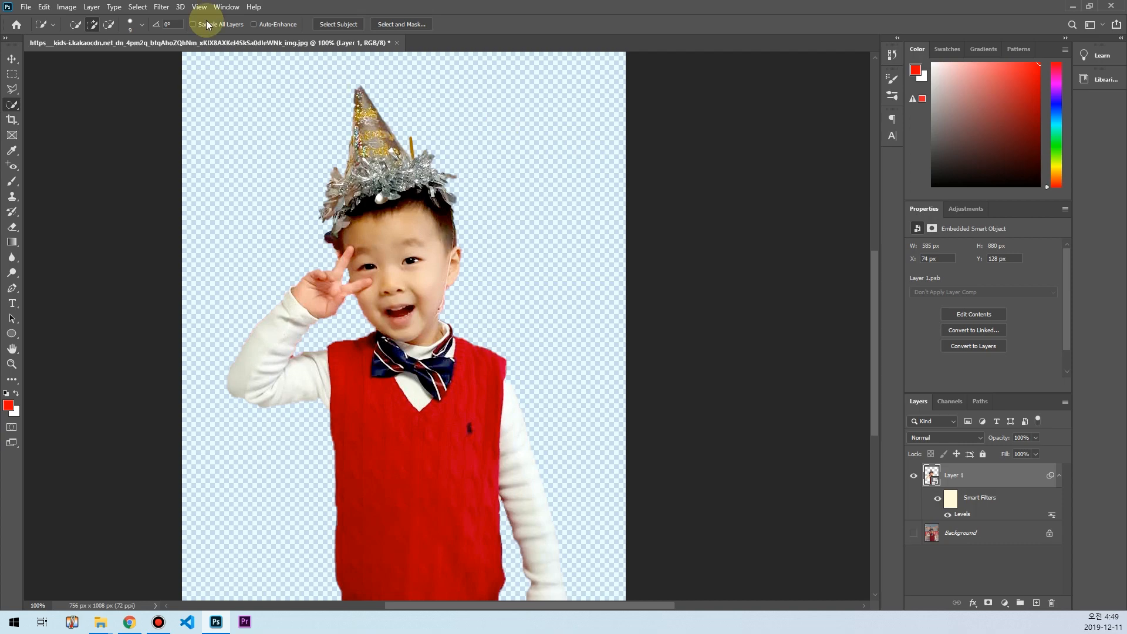
Step: Open the Filter Gallery for the cut-out with the Artistic effect Poster Edges and toggle the effect off and on to compare
click(162, 8)
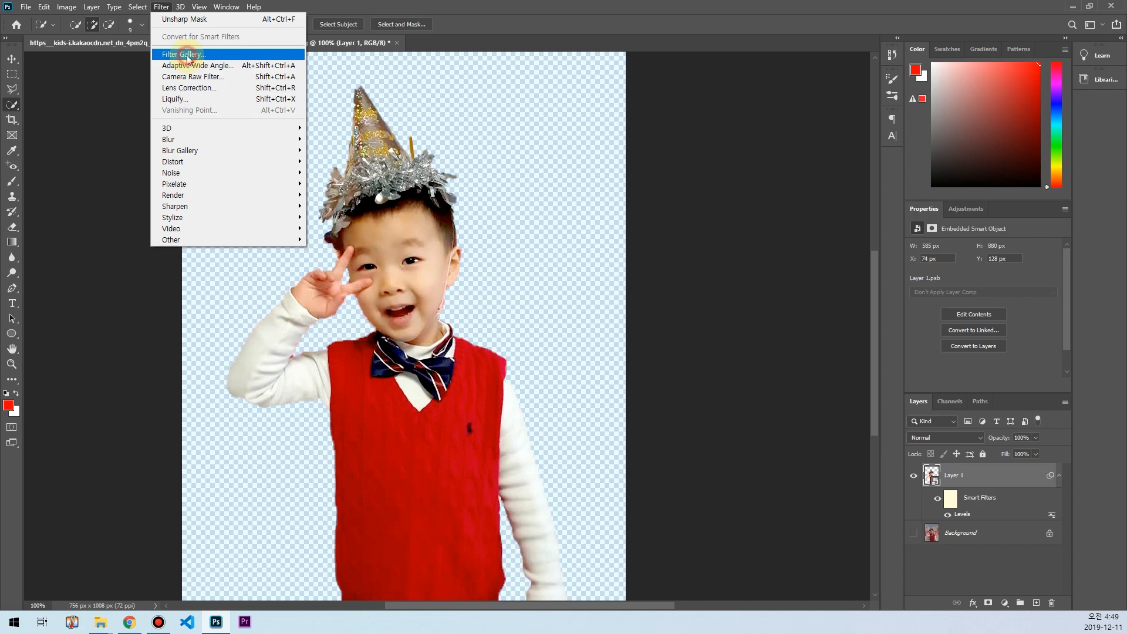
click(187, 56)
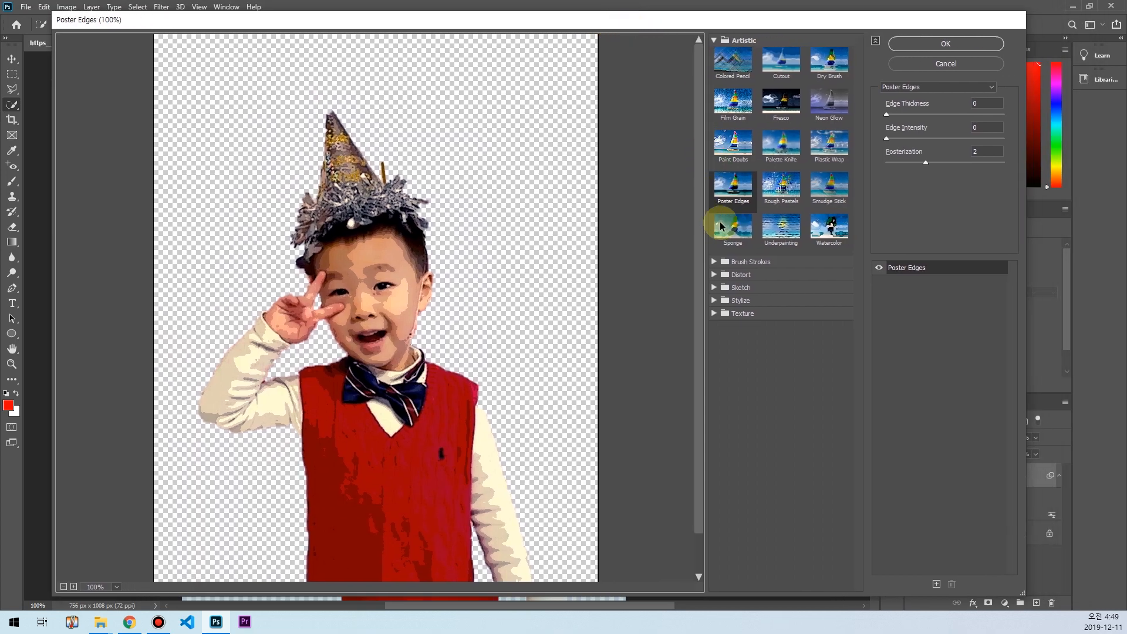
click(879, 270)
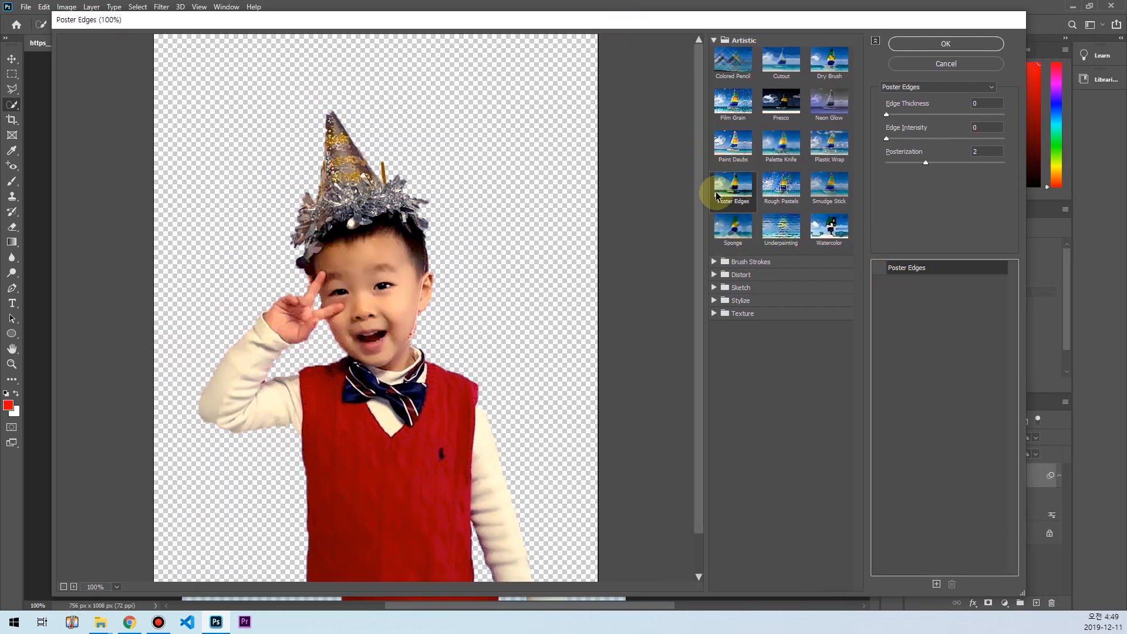
click(733, 187)
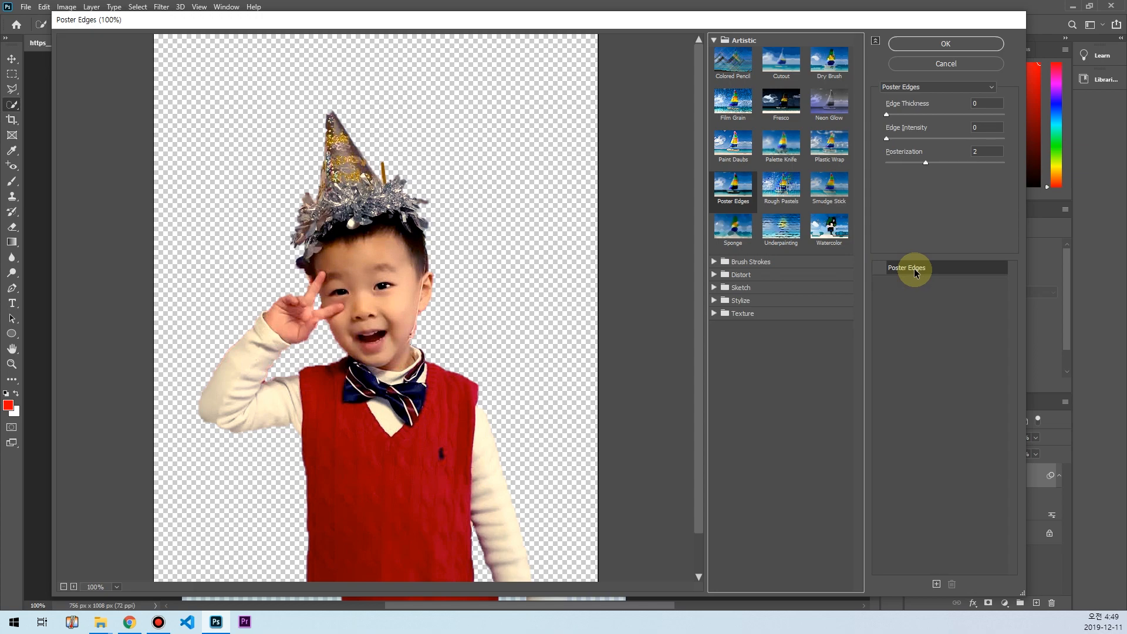
click(880, 268)
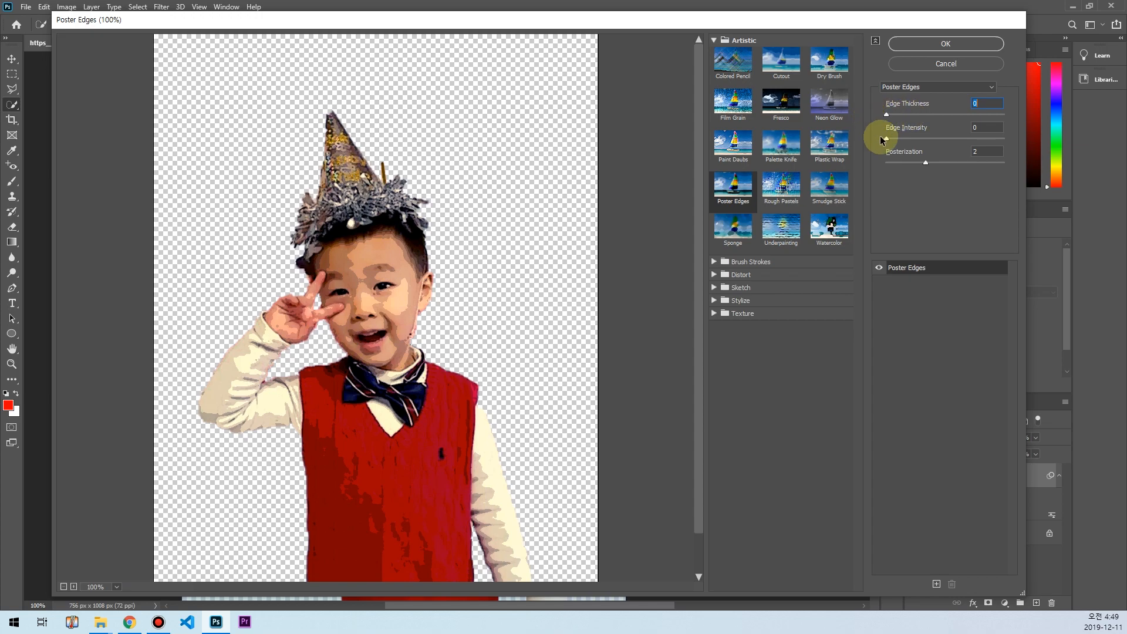
Step: Try Poster Edges with edge thickness, edge intensity and posterization all at 0
mouse_move(886, 139)
mouse_down()
mouse_move(915, 138)
mouse_move(873, 139)
mouse_up()
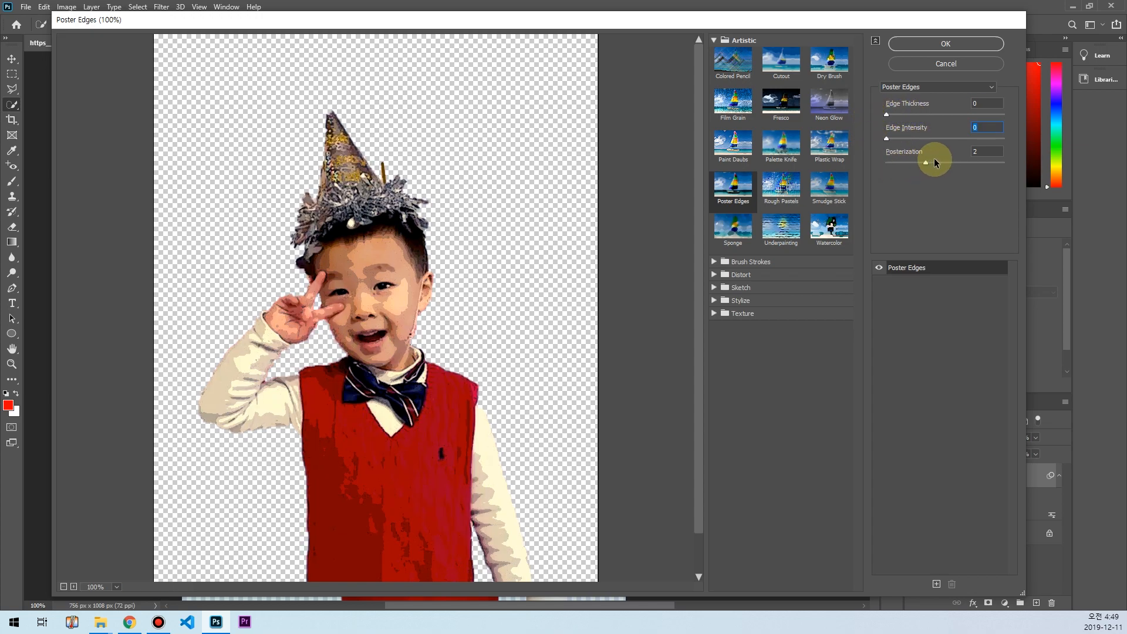
drag(909, 162, 889, 164)
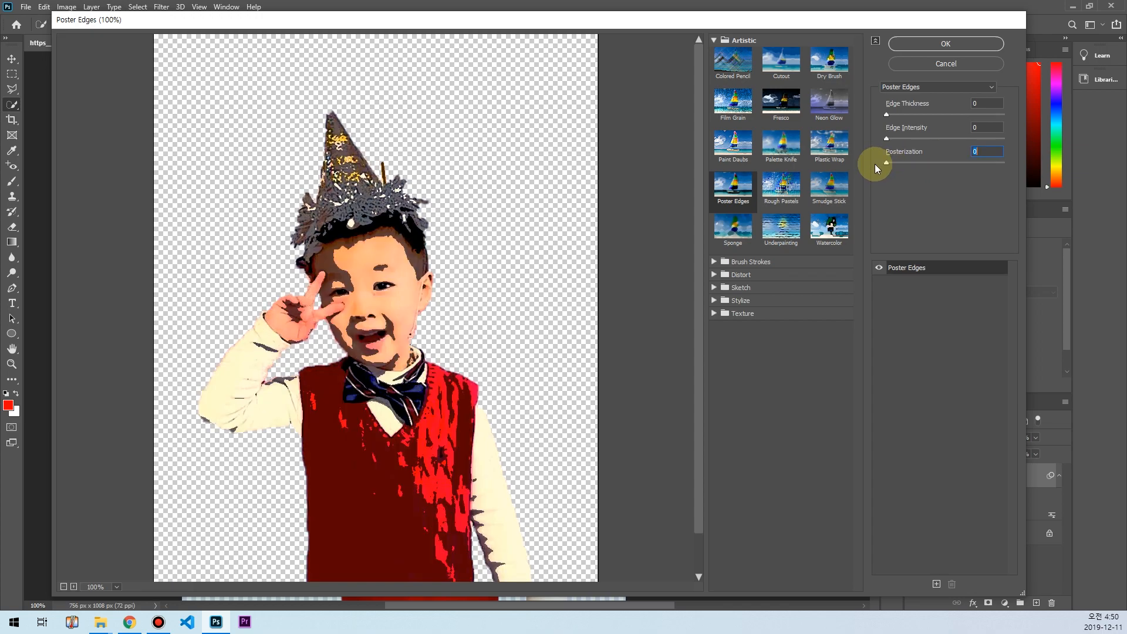
click(885, 117)
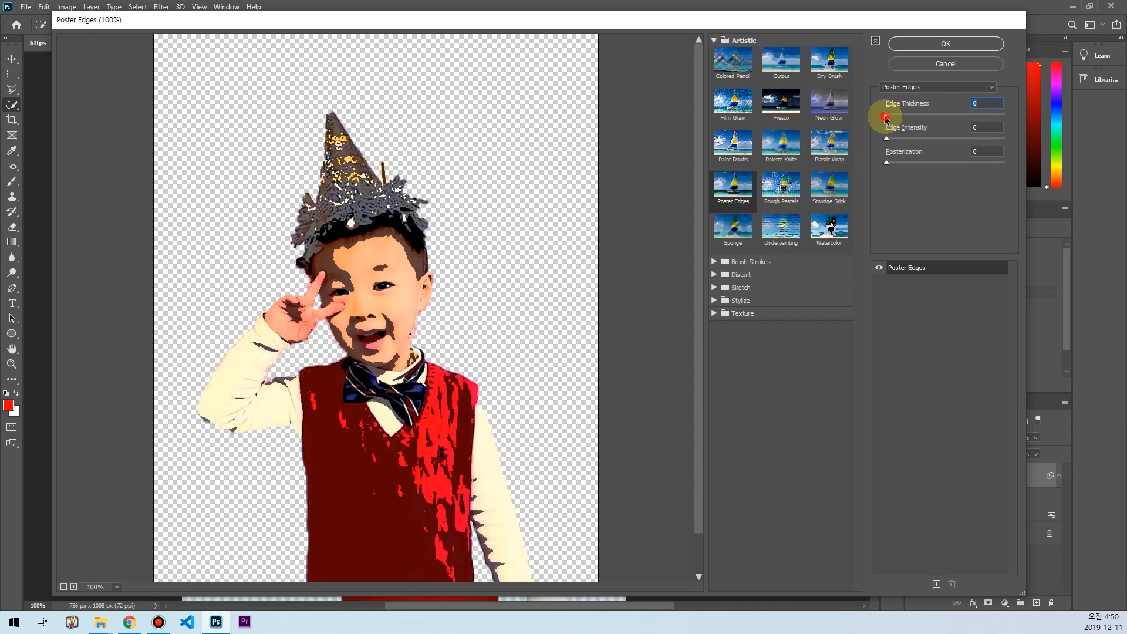
click(886, 138)
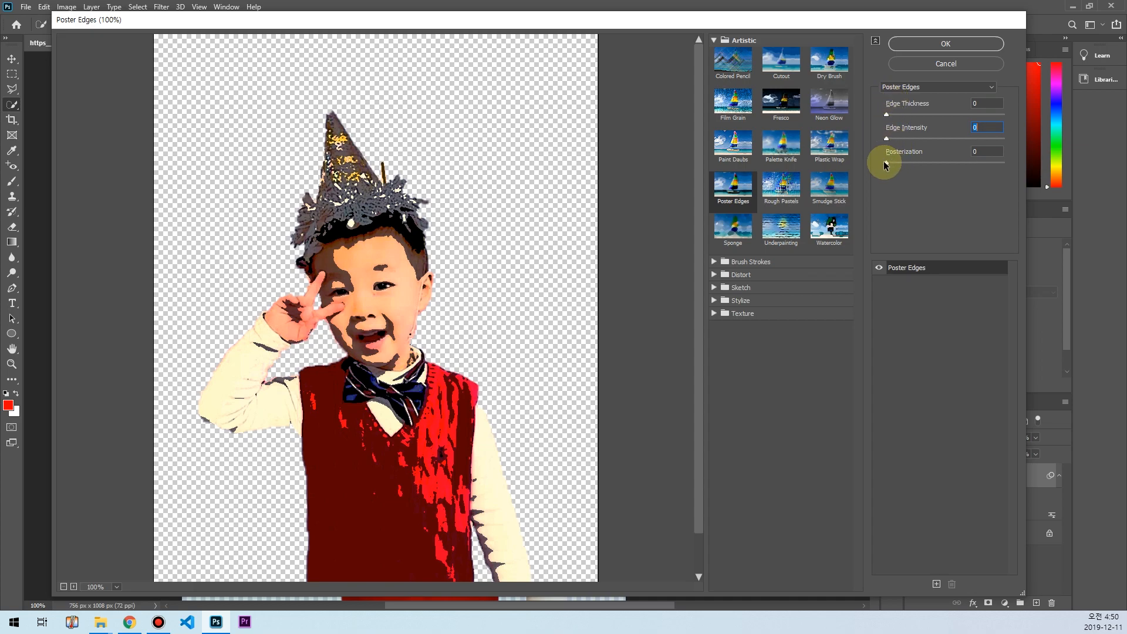
Step: Set Poster Edges to posterization 2 and edge intensity 1, keeping edge thickness at 0, and apply the effect
drag(885, 163, 899, 164)
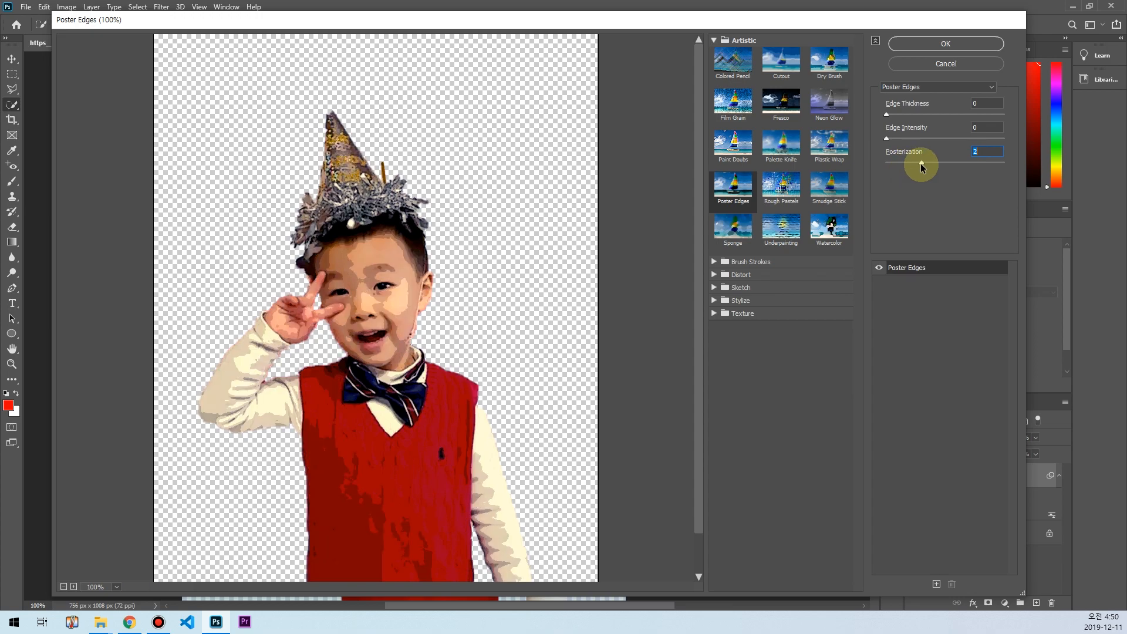
mouse_move(923, 164)
mouse_down()
mouse_move(959, 164)
mouse_move(910, 164)
mouse_move(920, 164)
mouse_up()
mouse_move(894, 140)
mouse_down()
mouse_move(910, 141)
mouse_move(896, 149)
mouse_up()
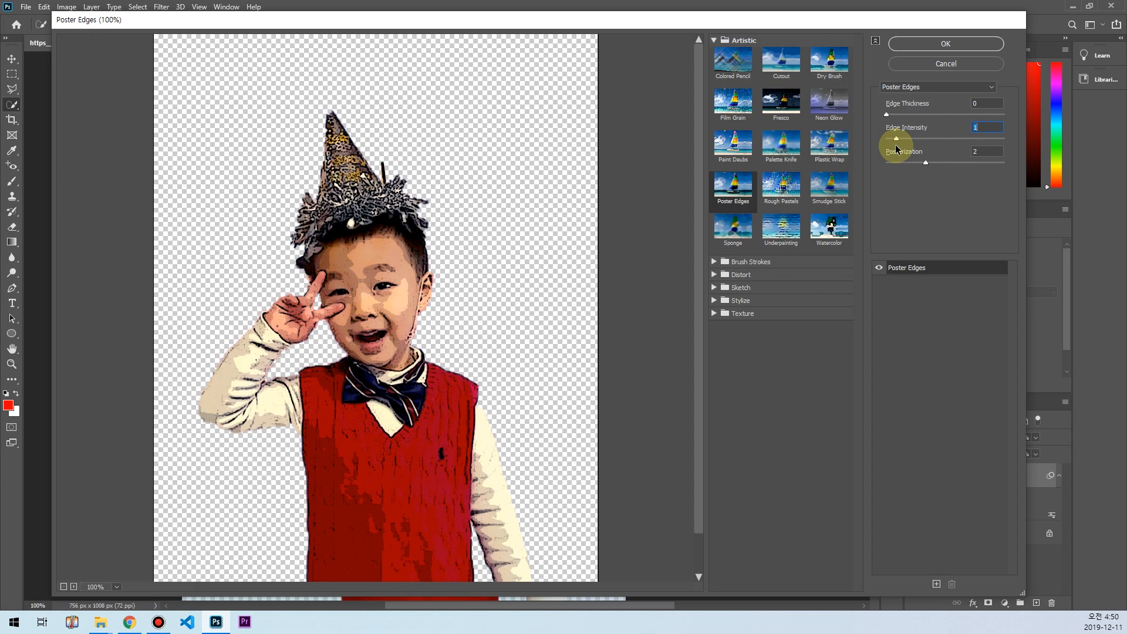
click(938, 44)
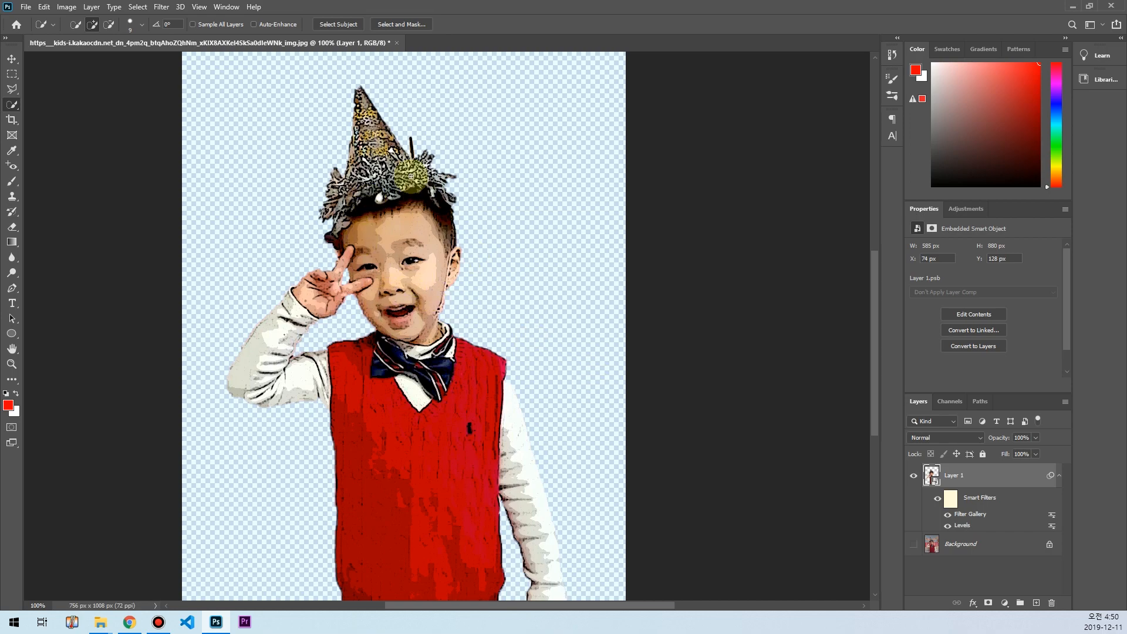
Step: Add an Unsharp Mask smart filter to the cut-out with amount 66%, radius 1.0 pixels and threshold 0
click(160, 8)
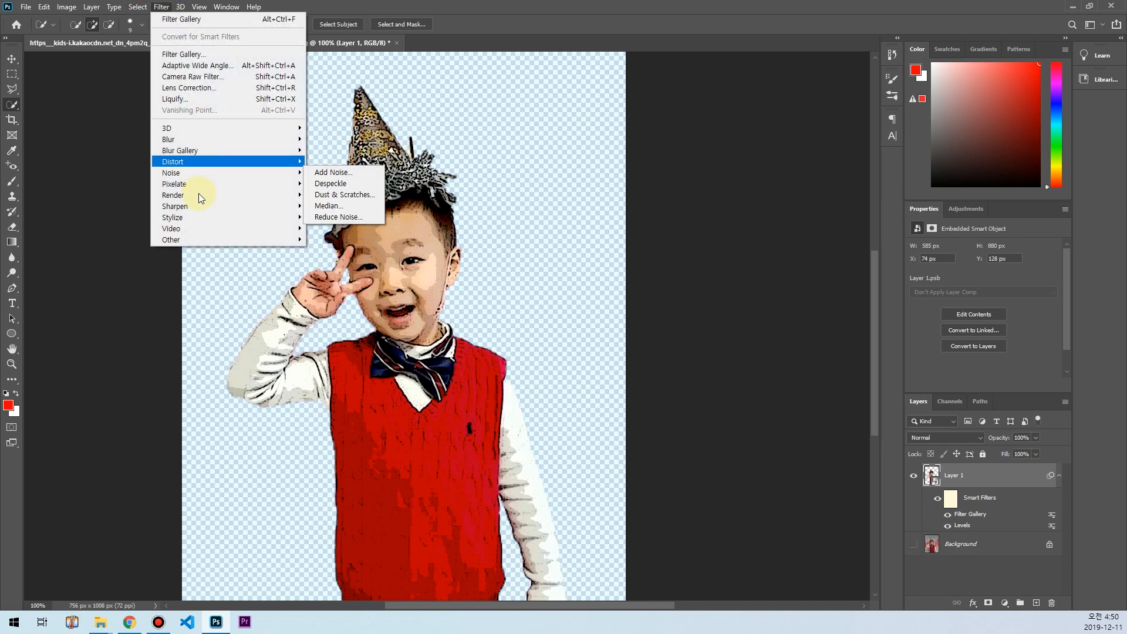
mouse_move(195, 206)
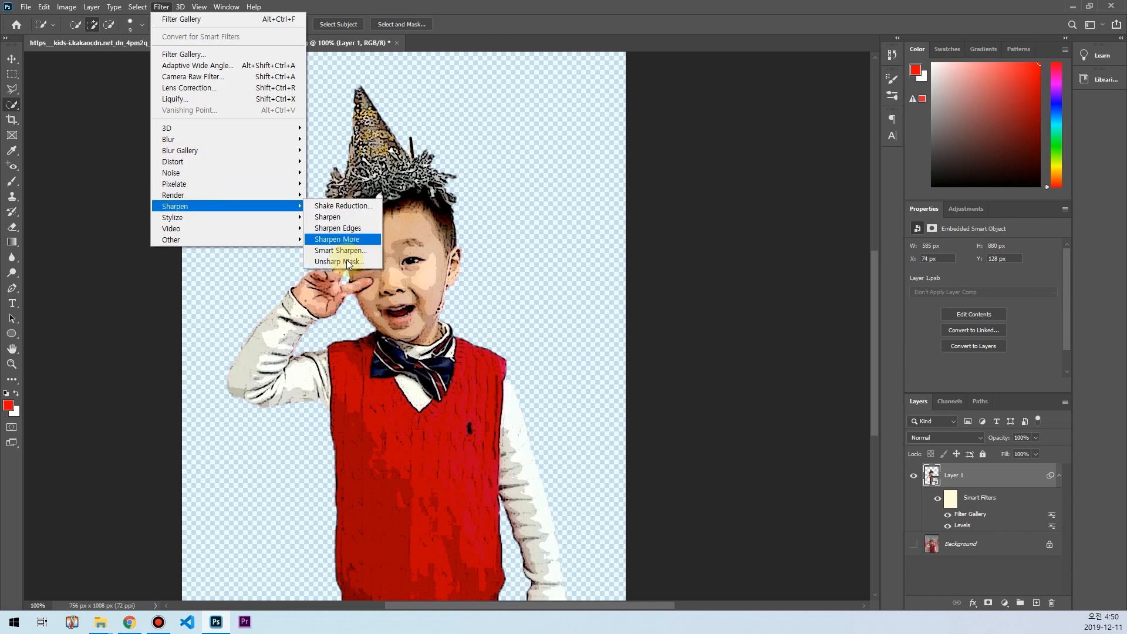
key(Return)
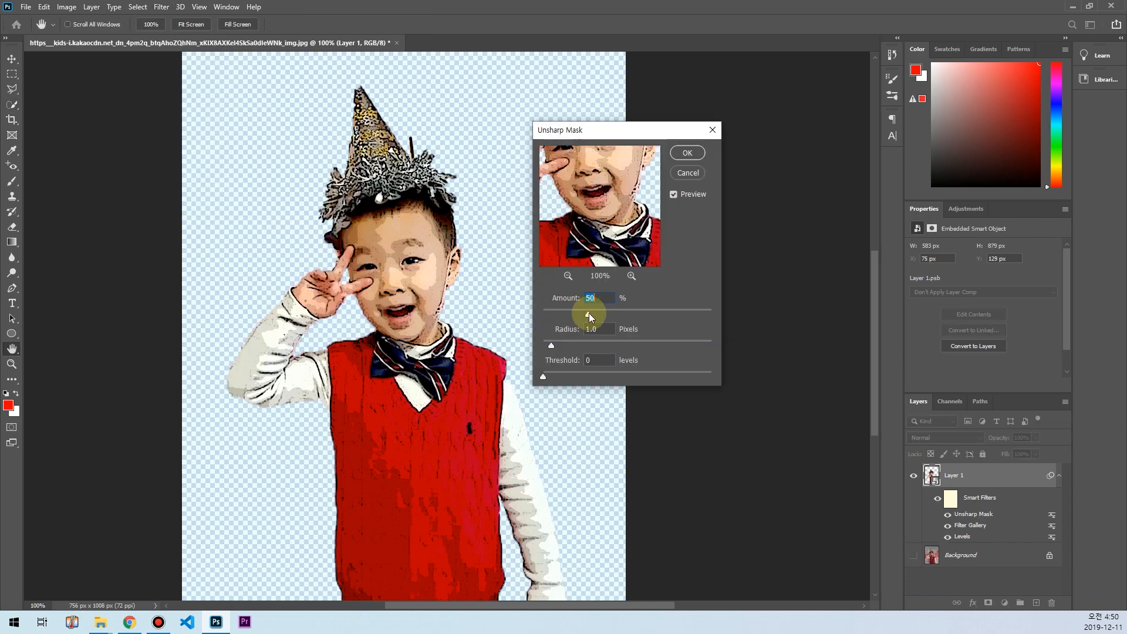
click(581, 314)
drag(600, 317, 603, 314)
click(377, 258)
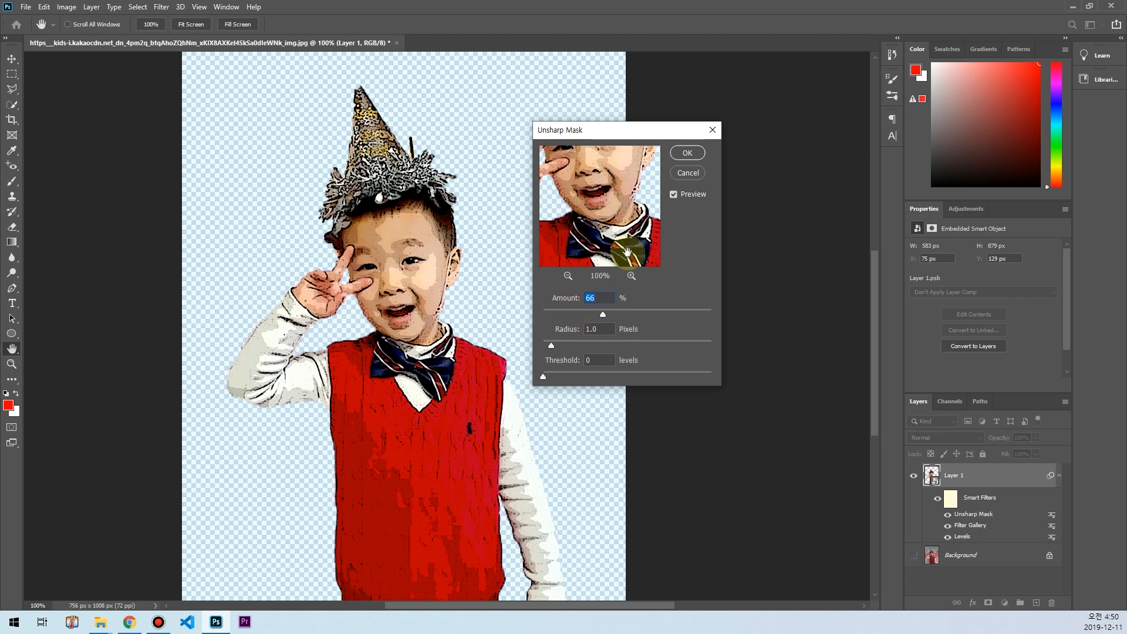
key(Return)
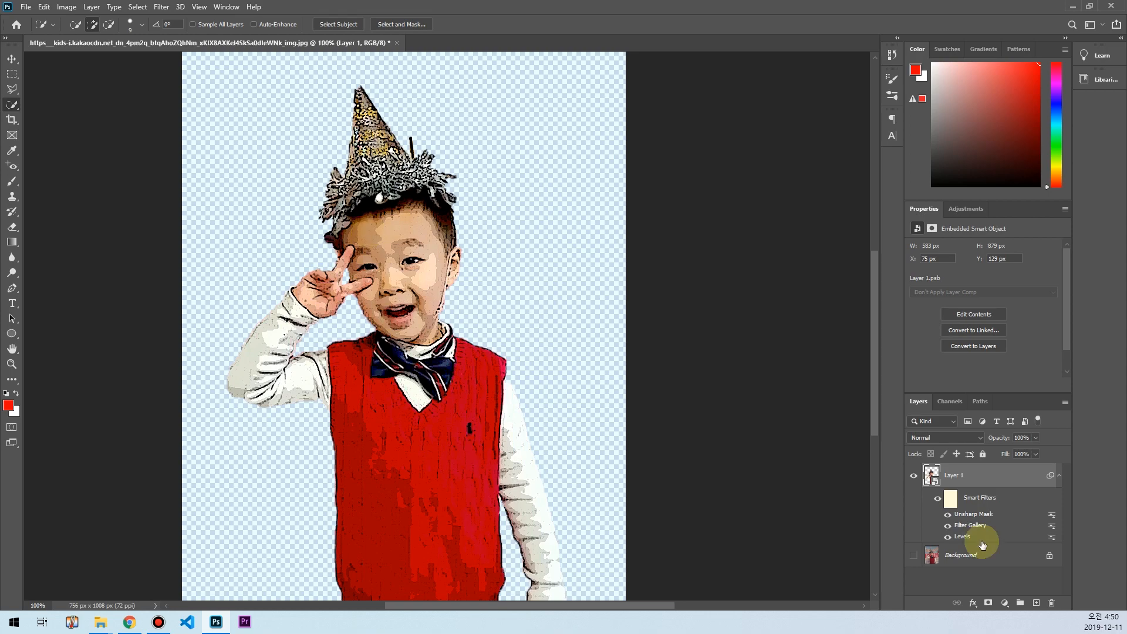
Step: Edit the Filter Gallery smart filter and set the Poster Edges edge intensity to 0
double_click(967, 529)
click(571, 240)
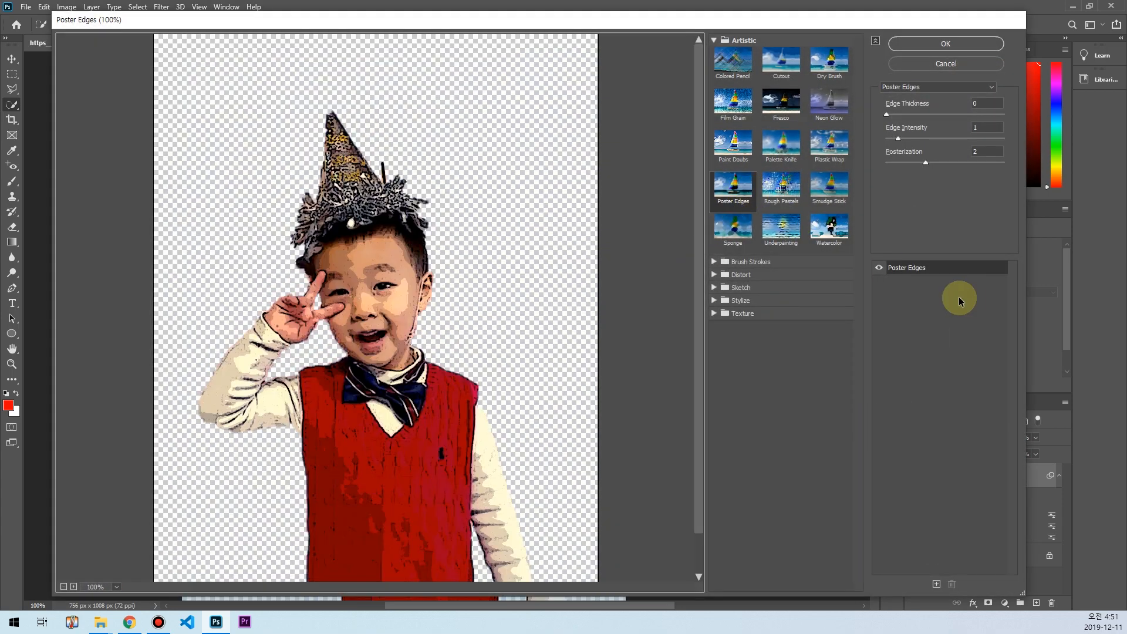
click(897, 140)
drag(896, 137, 885, 138)
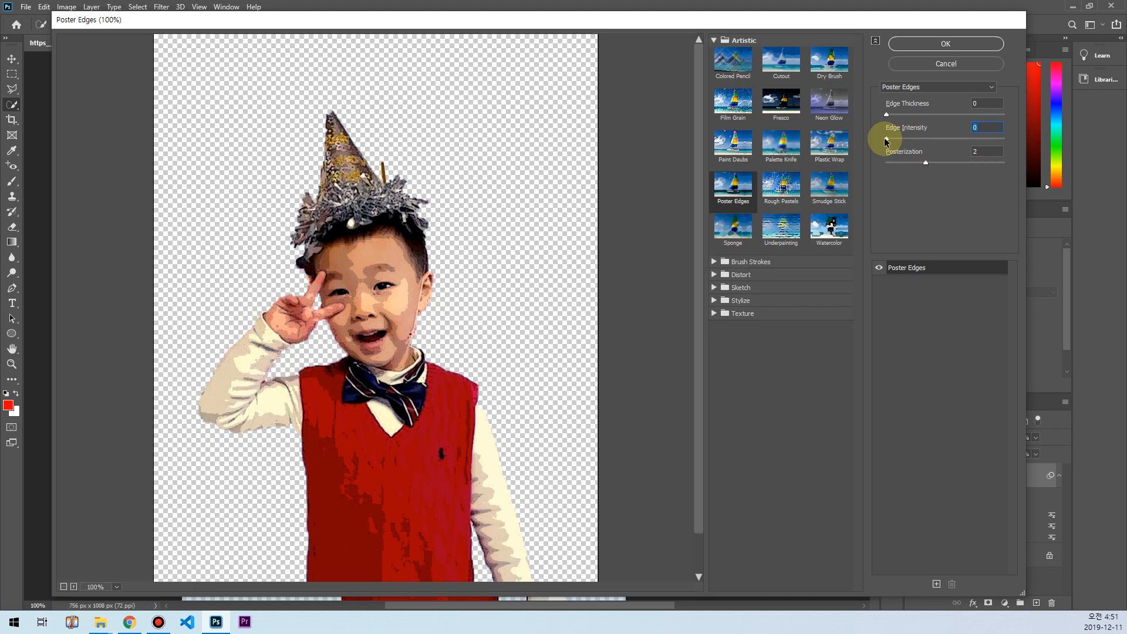
click(935, 47)
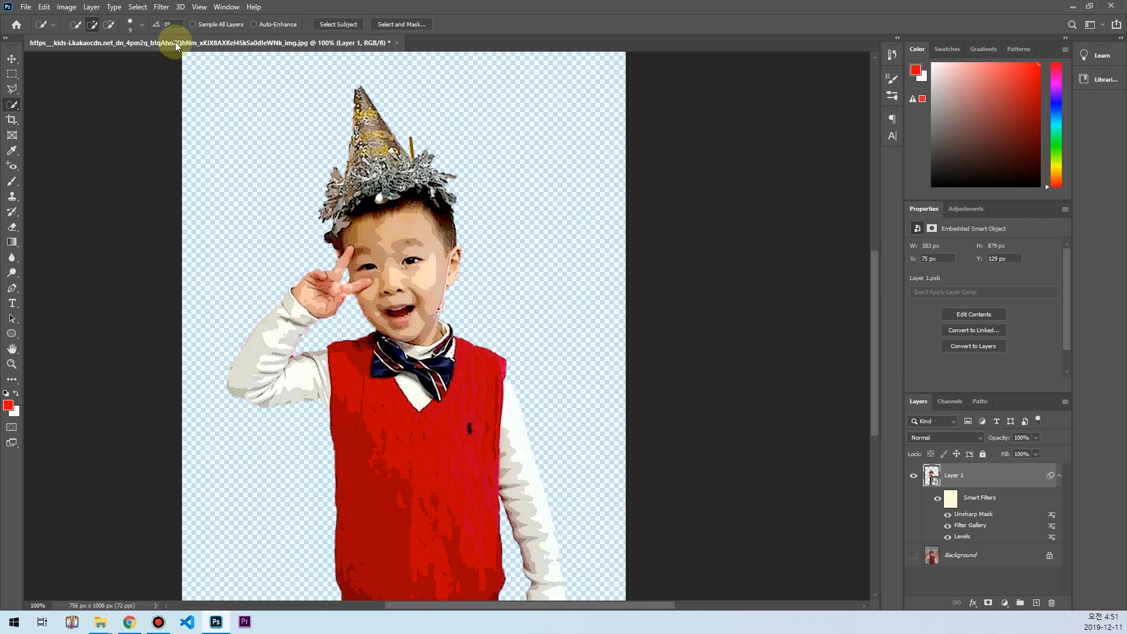
click(166, 10)
mouse_move(199, 173)
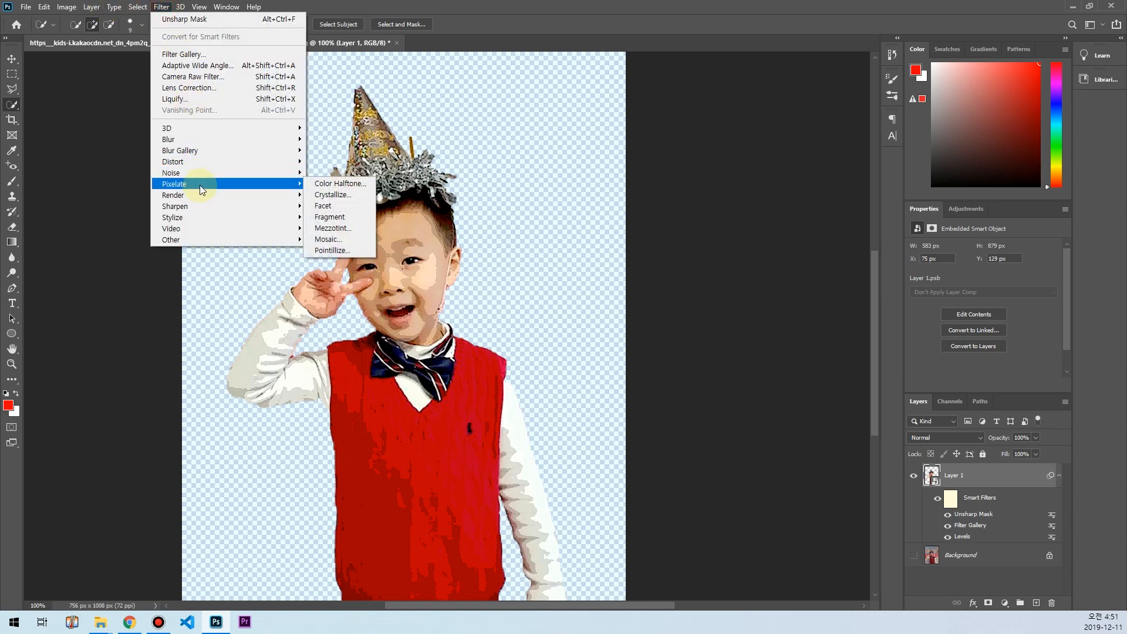
mouse_move(202, 221)
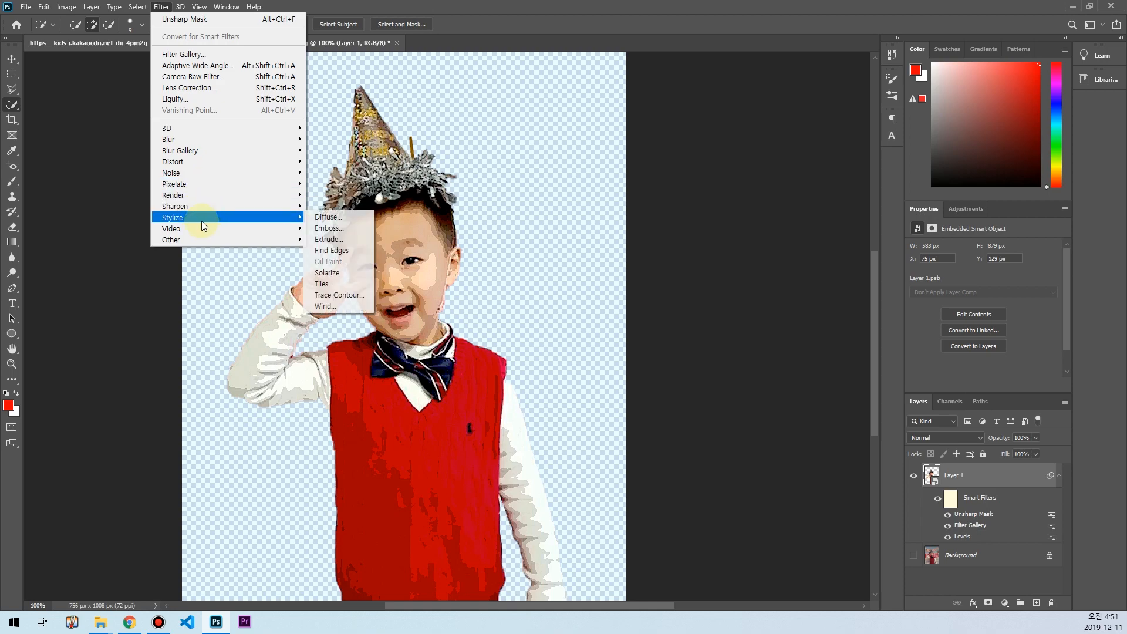
Step: Add a Diffuse smart filter in Anisotropic mode to the cut-out and compare the image with and without it
click(328, 217)
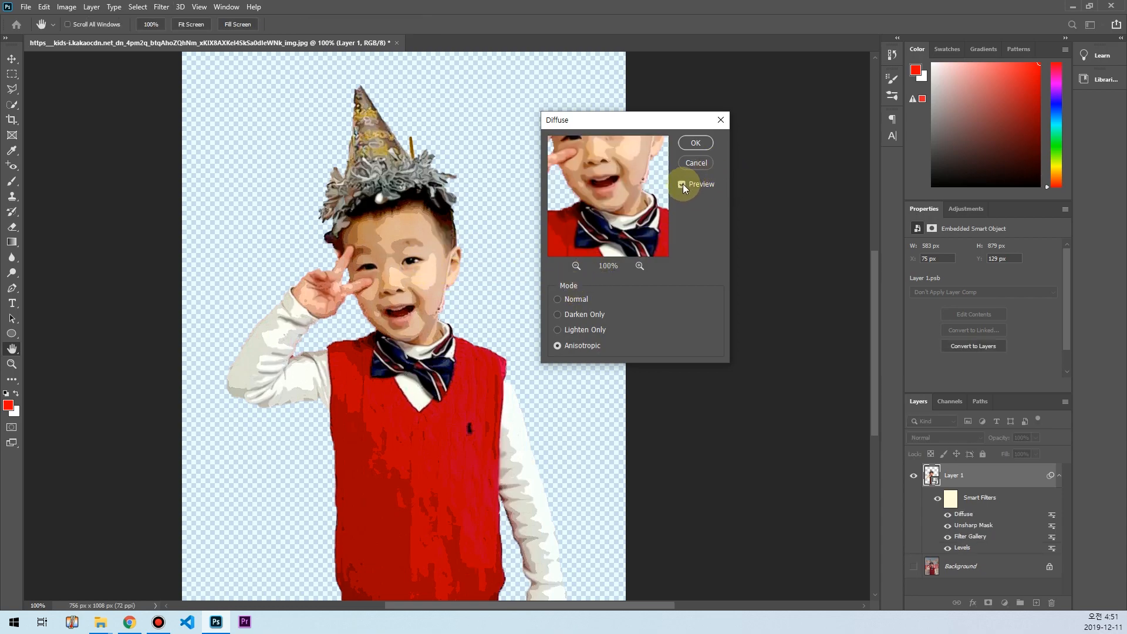
click(695, 143)
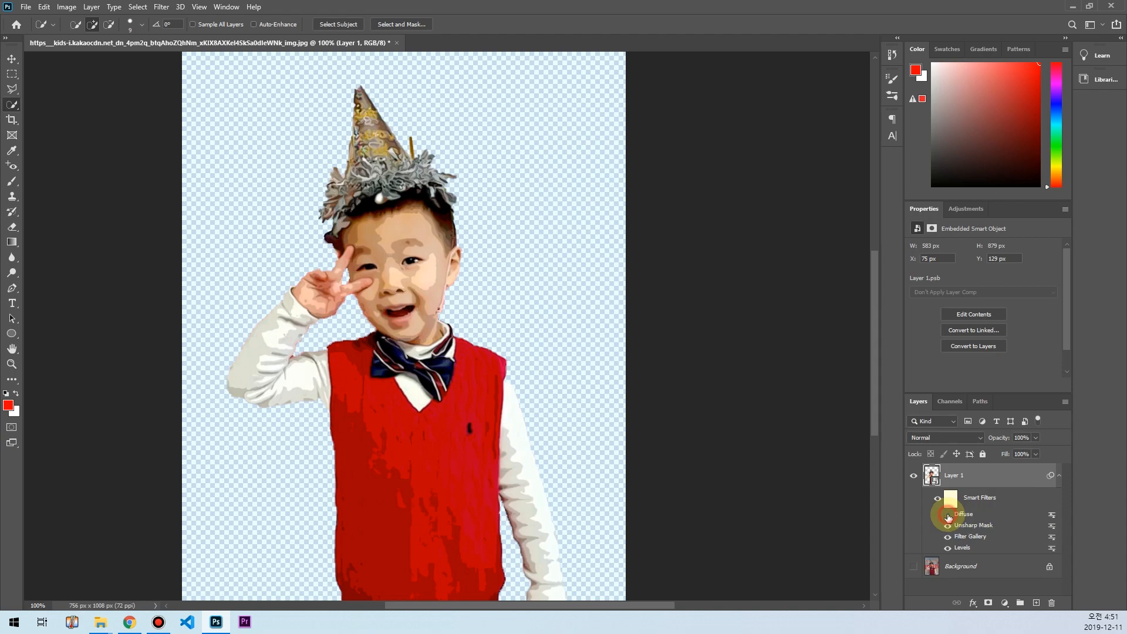
click(947, 514)
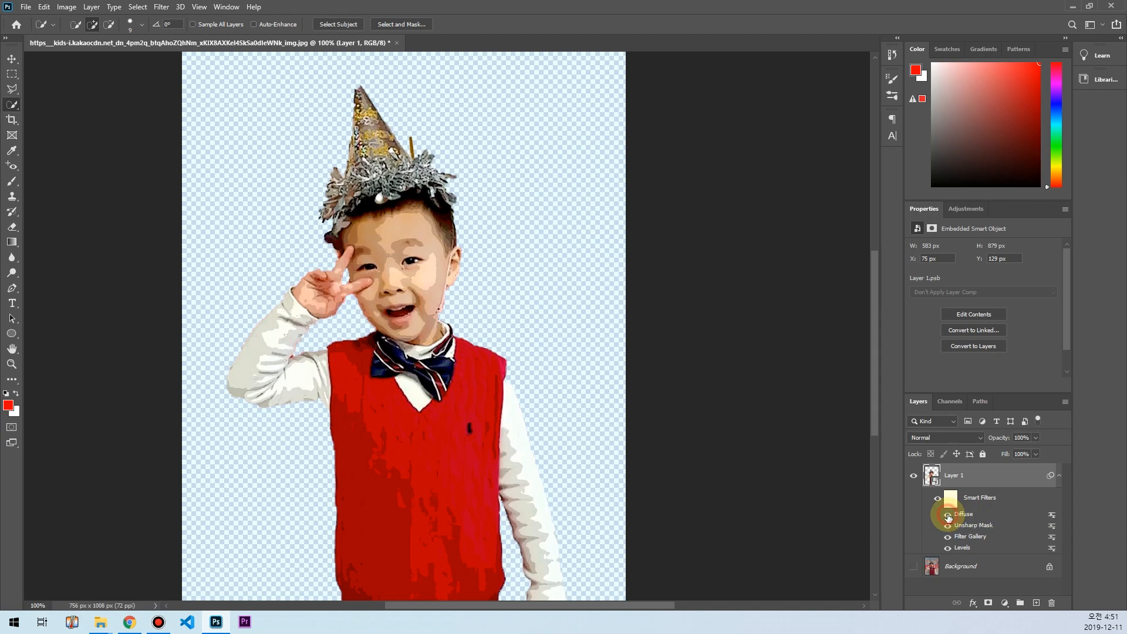
click(947, 514)
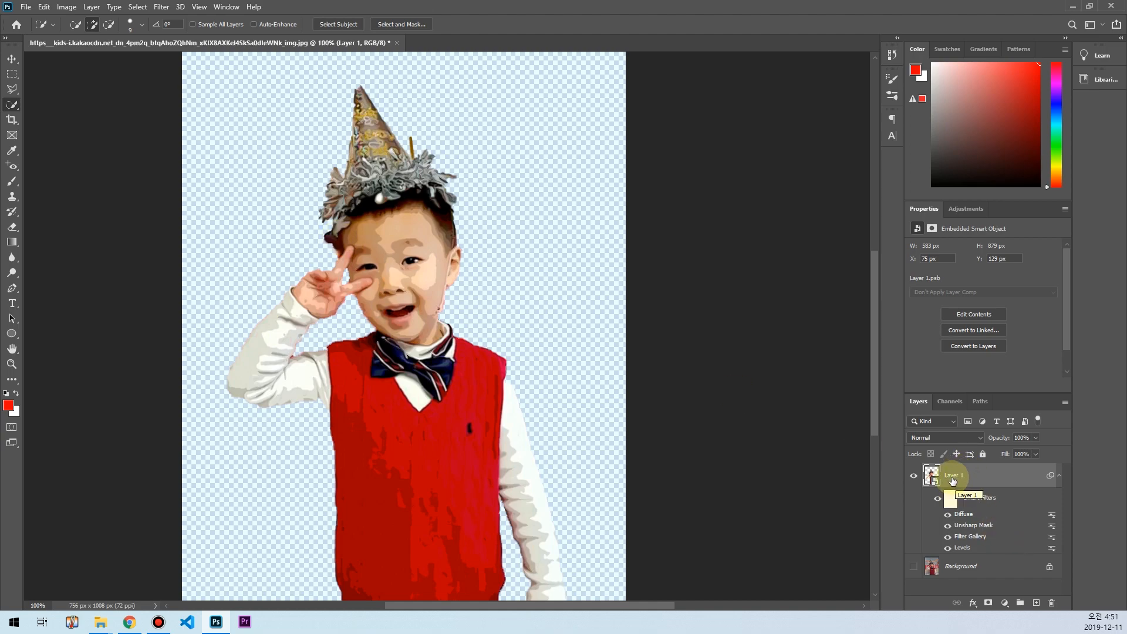
Step: Duplicate Layer 1 and remove all smart filters from the copy
drag(949, 478, 1034, 603)
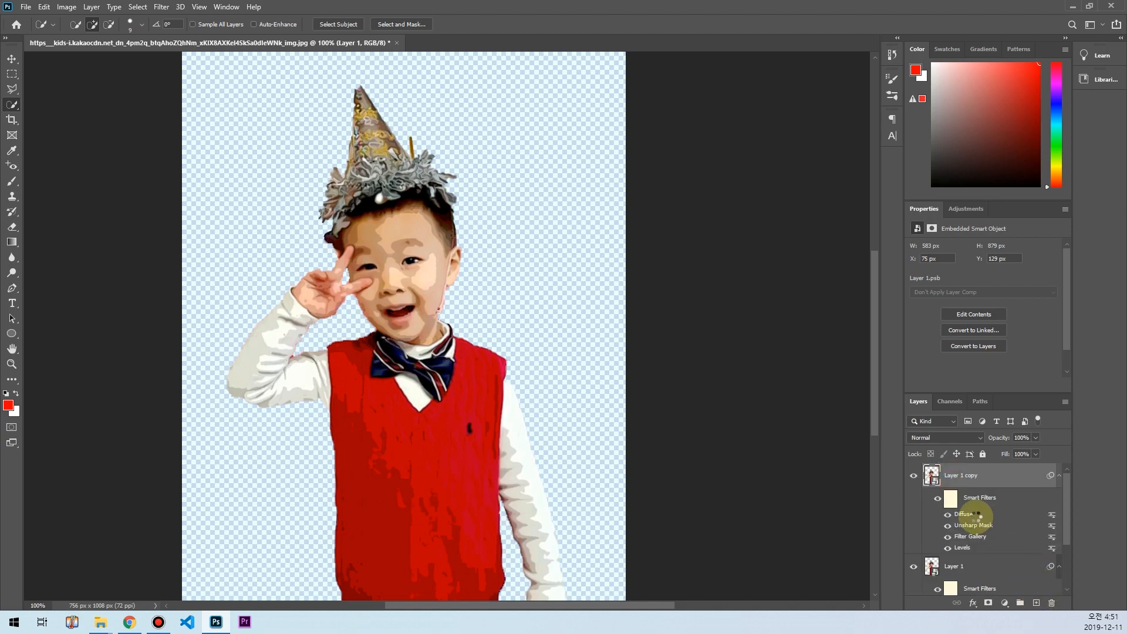
scroll(978, 544, down, 3)
scroll(974, 551, up, 3)
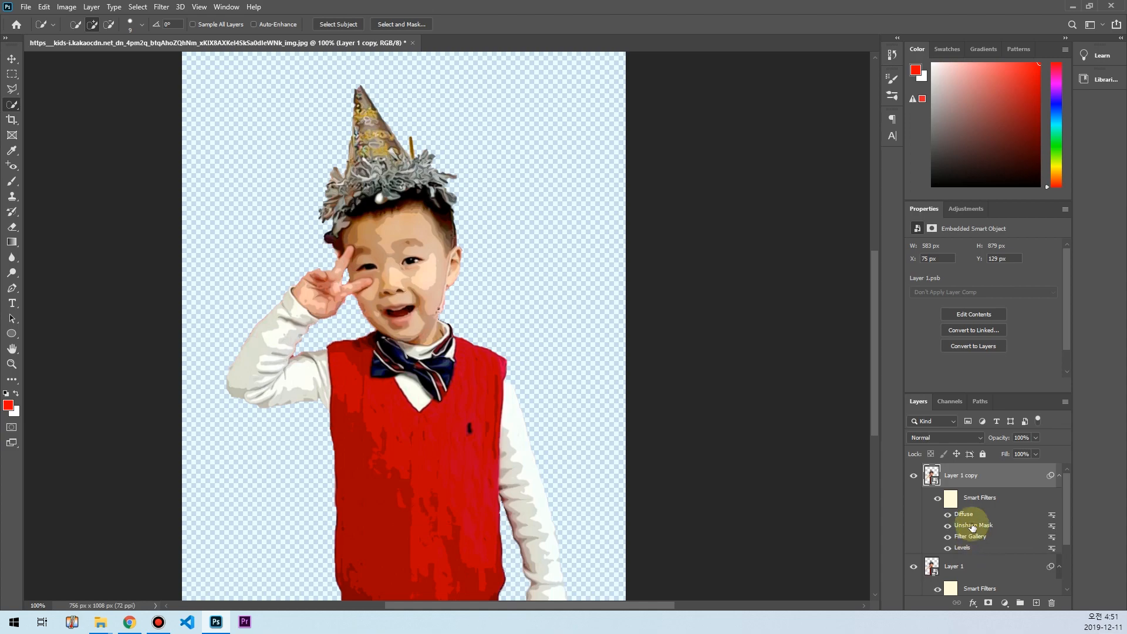
drag(981, 496, 1051, 603)
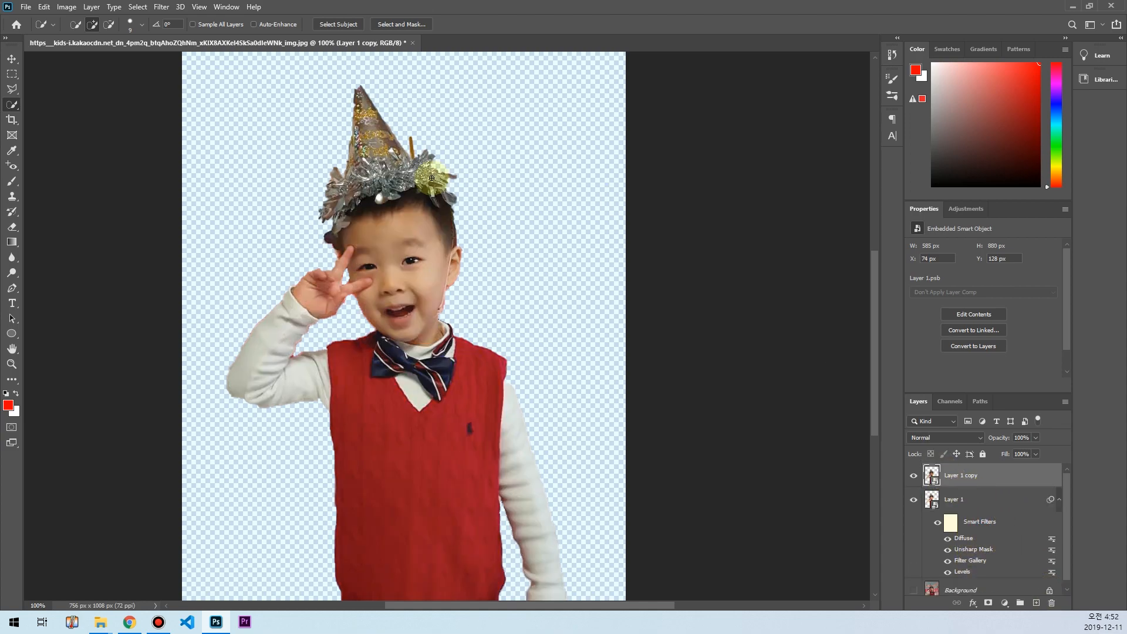
Step: Add a High Pass smart filter with a radius of 1.5 pixels to Layer 1 copy
click(160, 7)
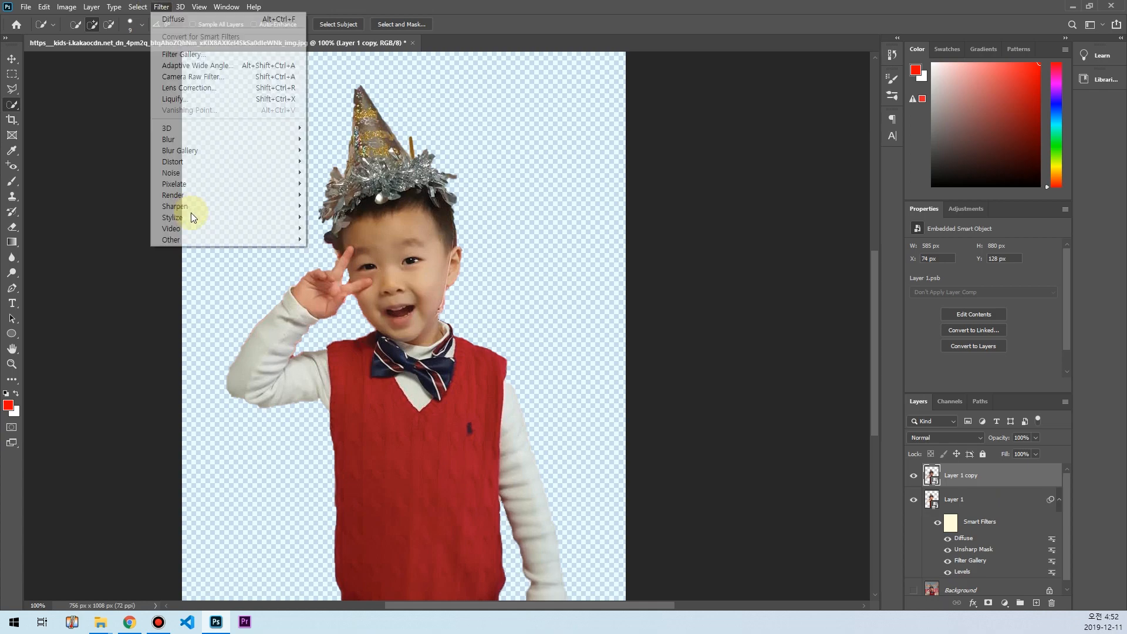
mouse_move(188, 219)
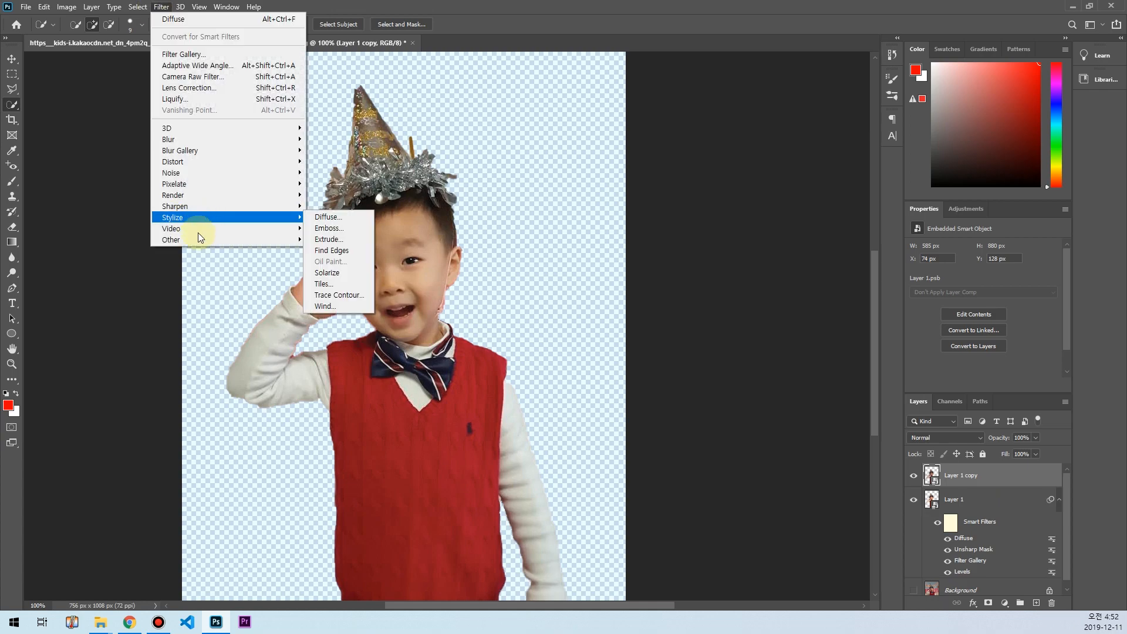
mouse_move(198, 240)
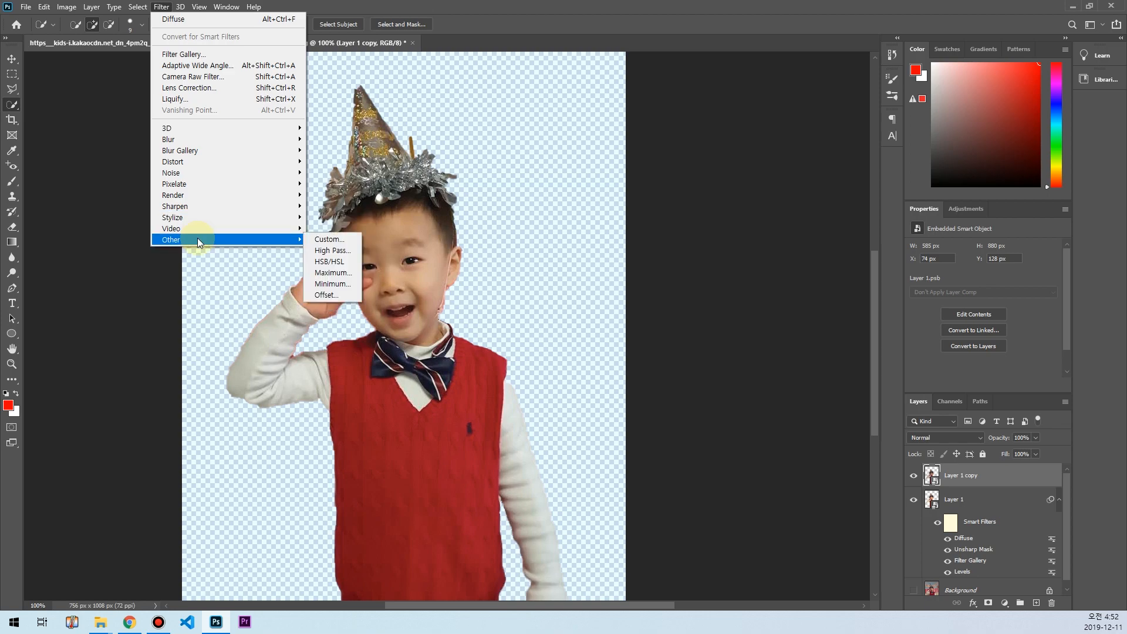
click(320, 251)
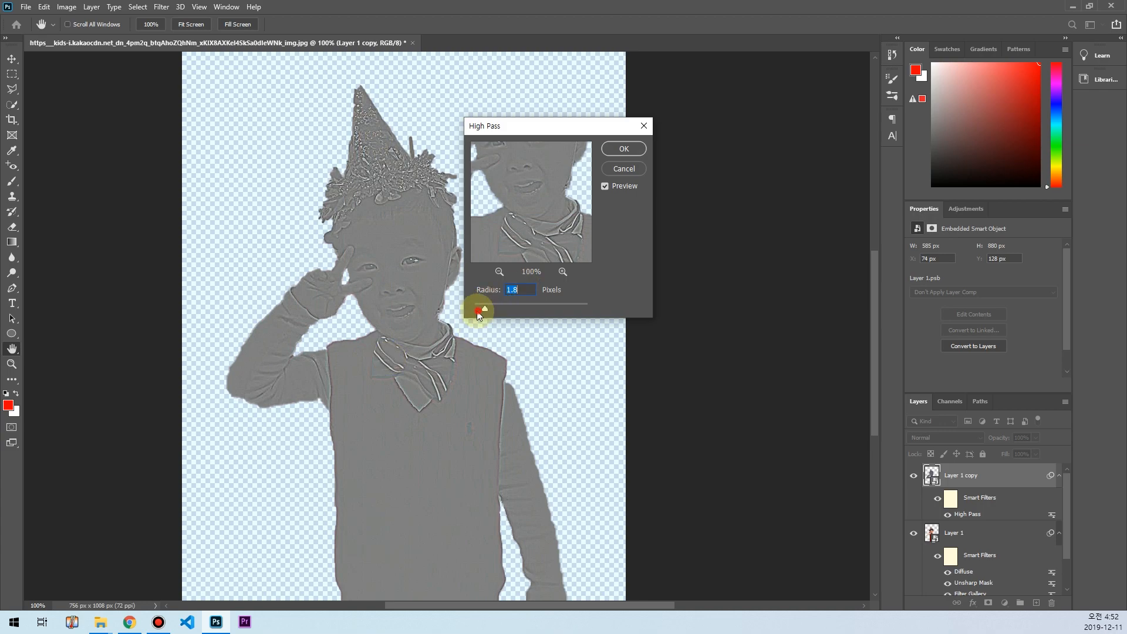
click(477, 311)
drag(475, 311, 508, 311)
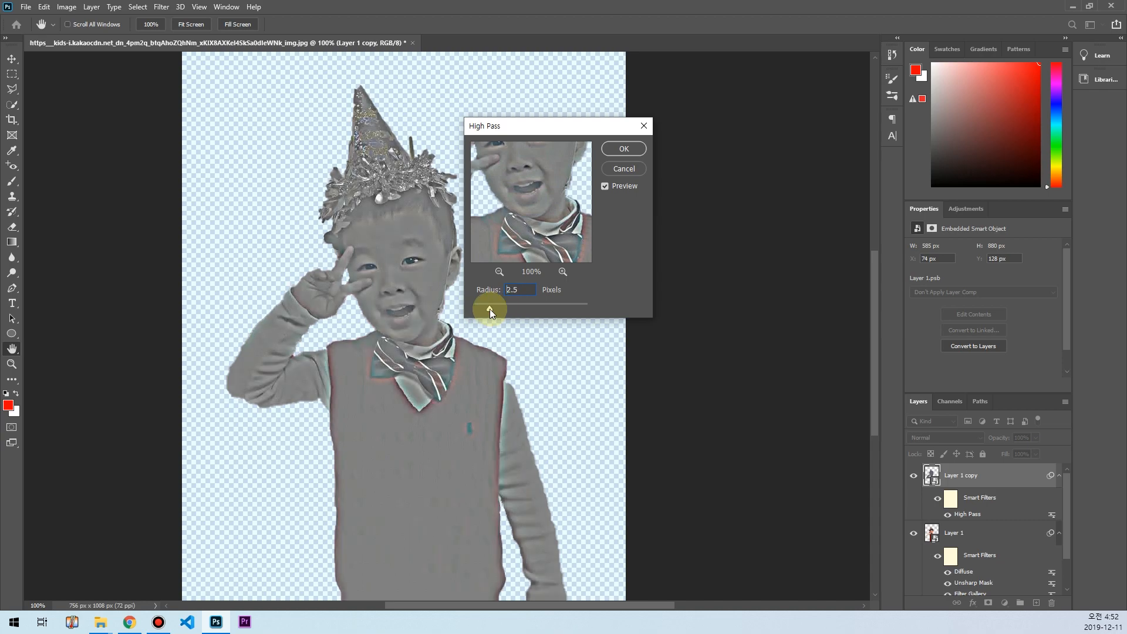
drag(487, 310, 486, 310)
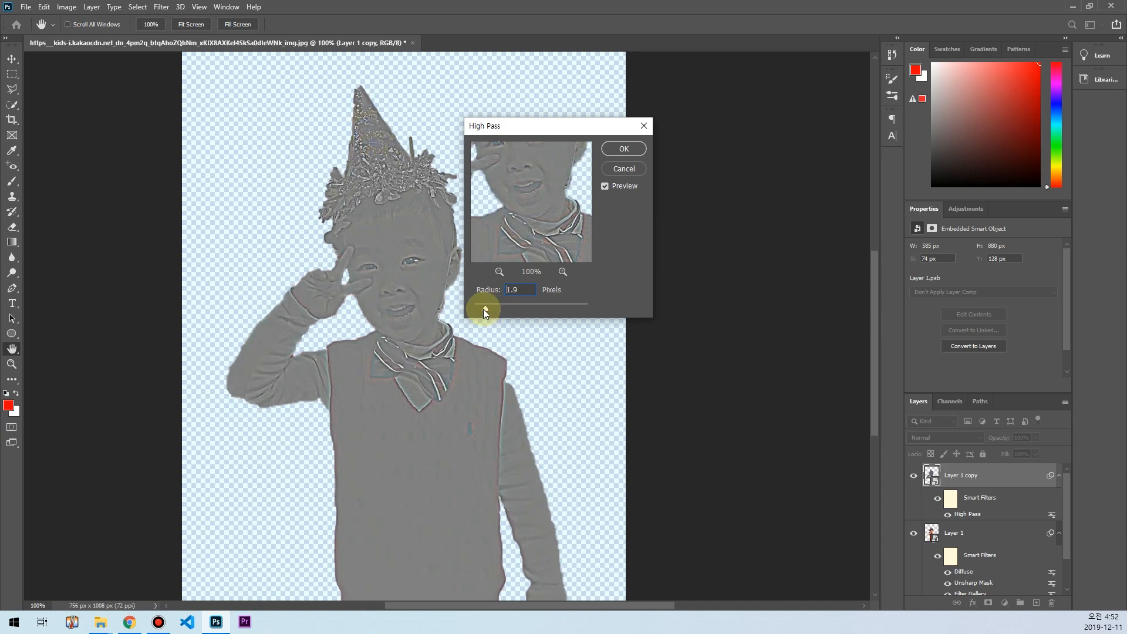
click(623, 150)
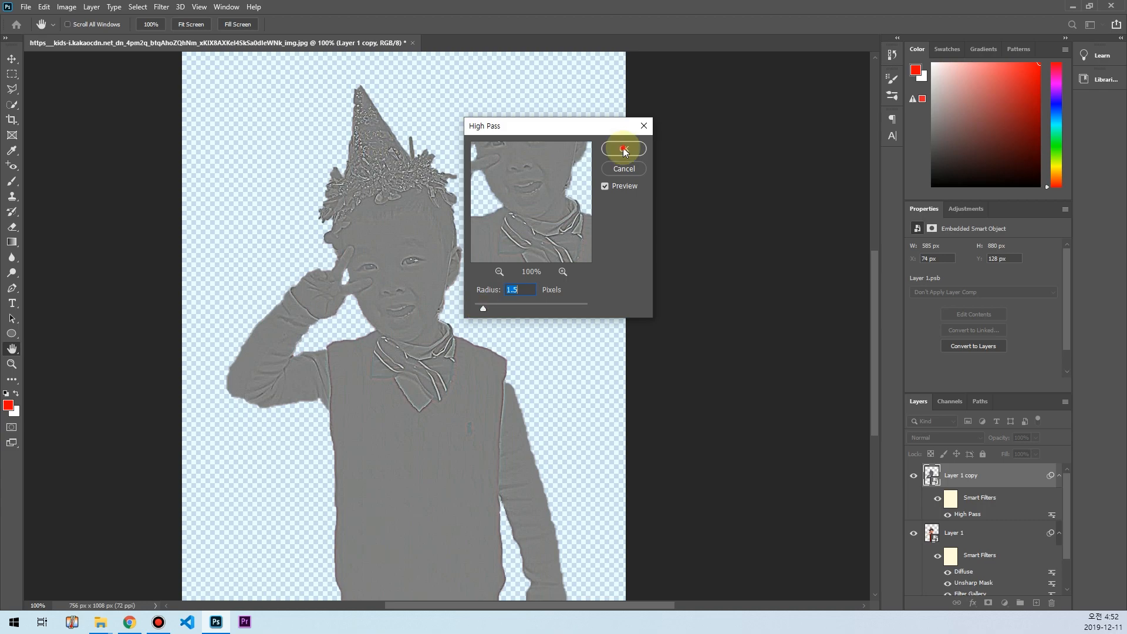
Step: Set the blend mode of Layer 1 copy to Overlay and compare the image with and without that layer
click(959, 439)
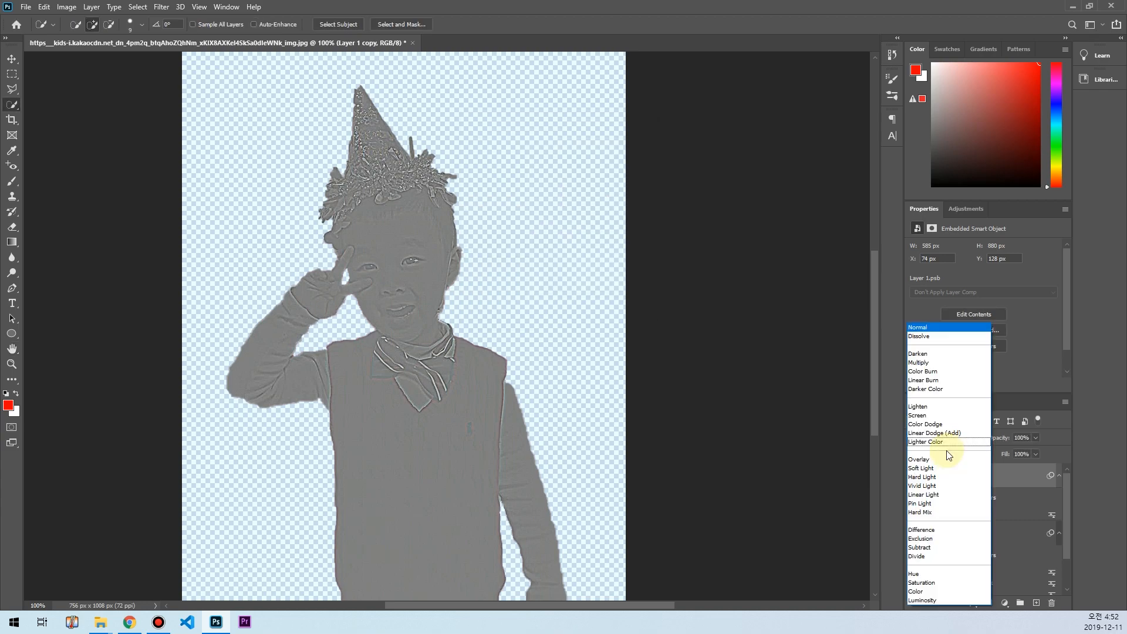
click(918, 459)
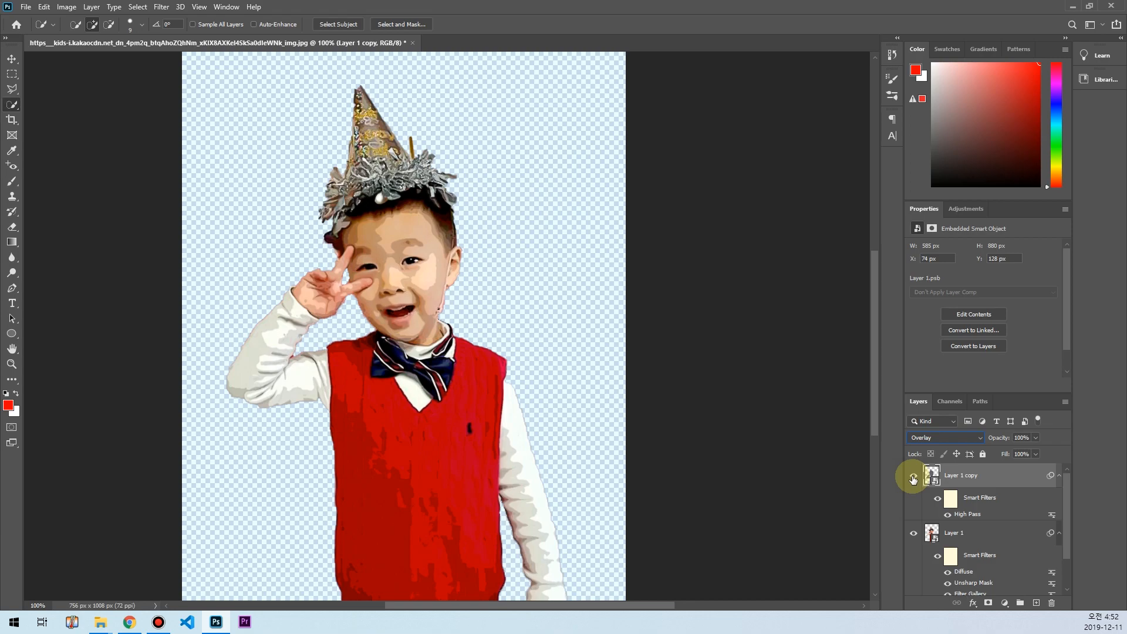
click(914, 476)
click(914, 477)
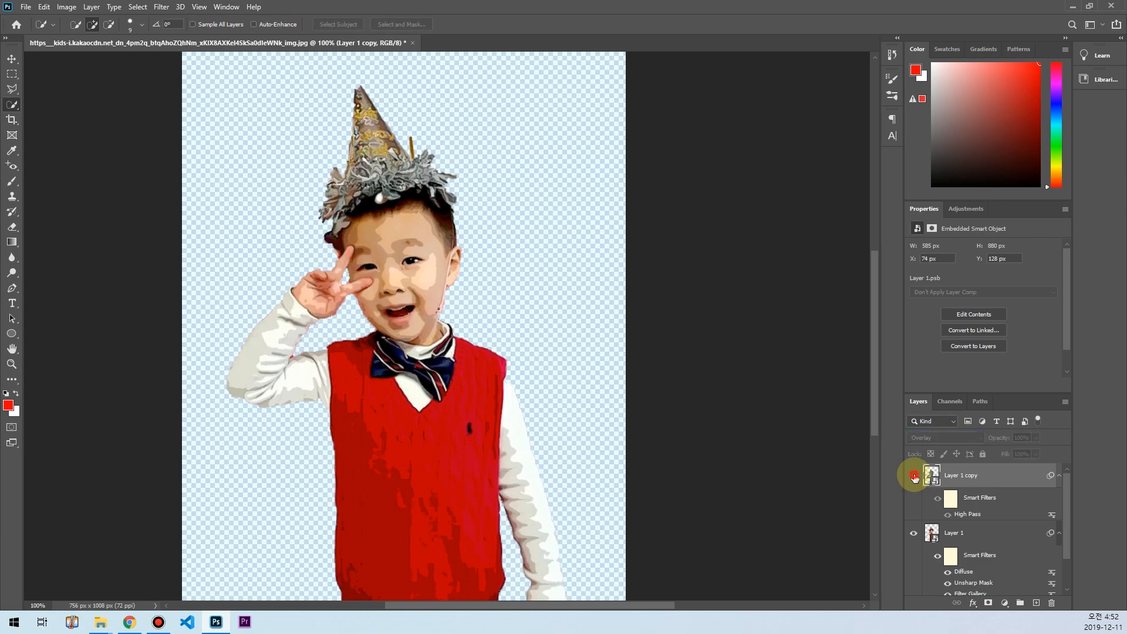
click(914, 476)
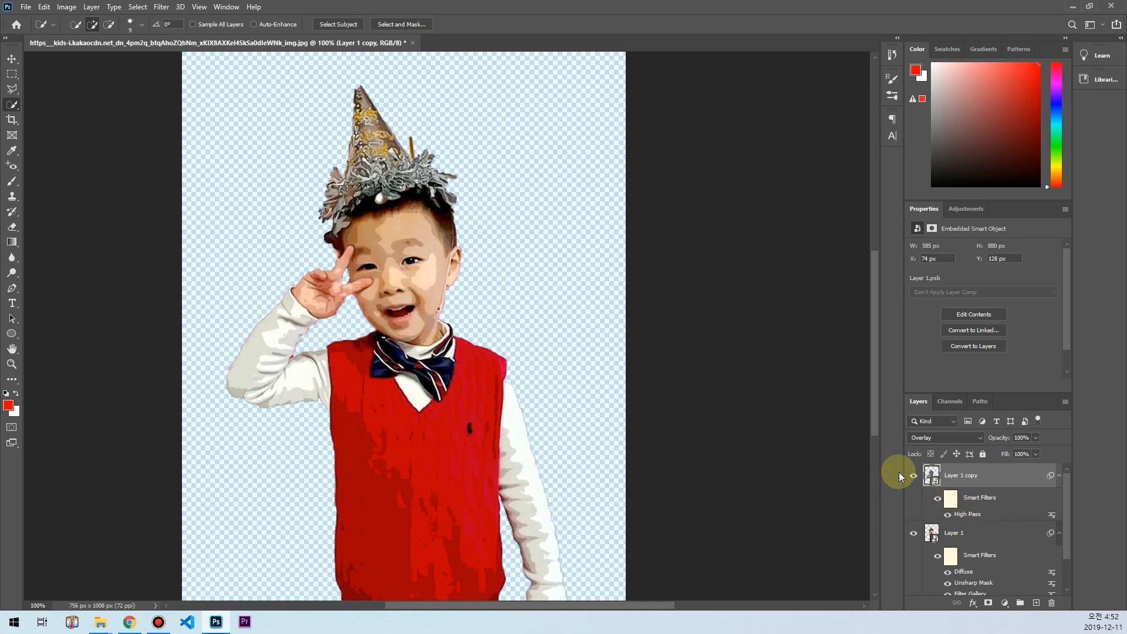
Step: Add a black 1 px Stroke effect positioned inside to Layer 1
mouse_move(1067, 489)
mouse_down()
mouse_move(1063, 532)
mouse_move(1069, 487)
mouse_up()
scroll(1031, 516, down, 2)
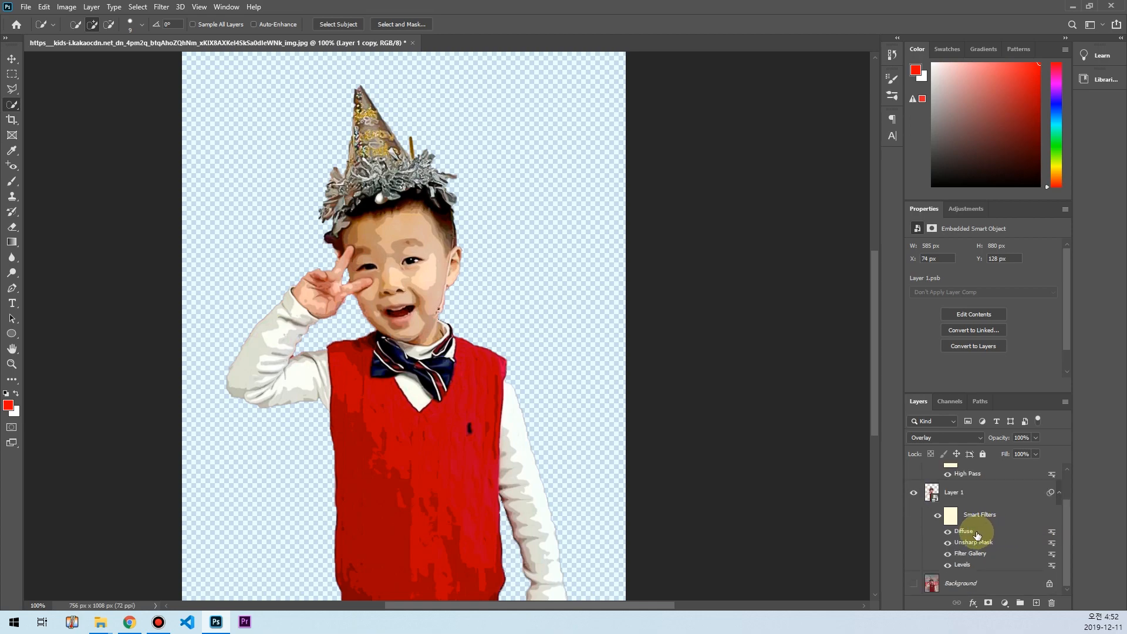
click(955, 493)
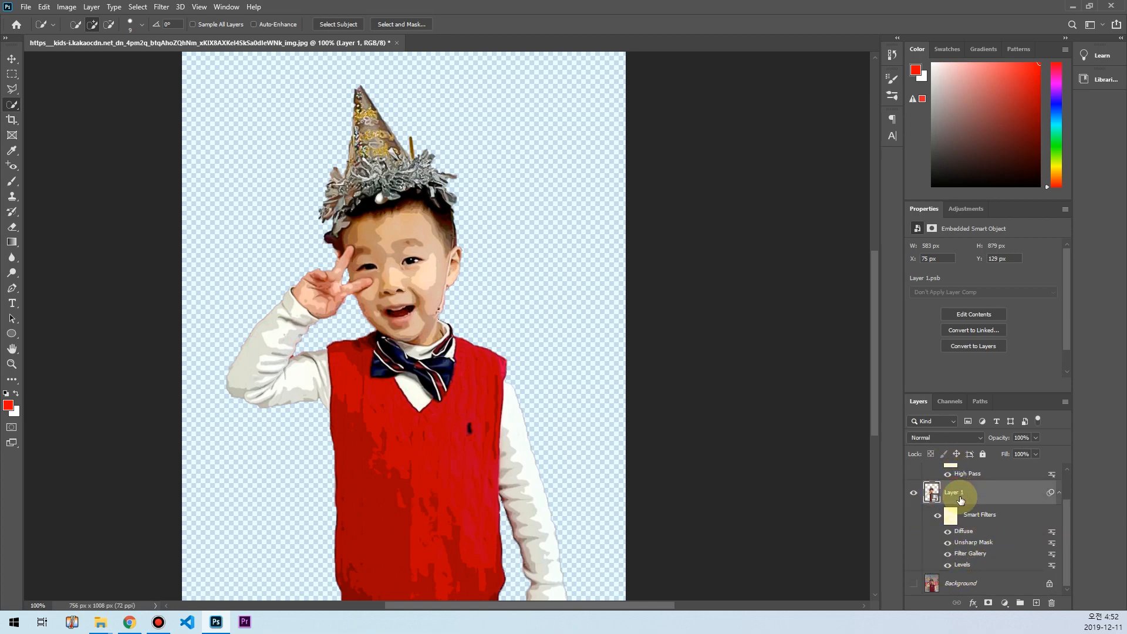
click(972, 603)
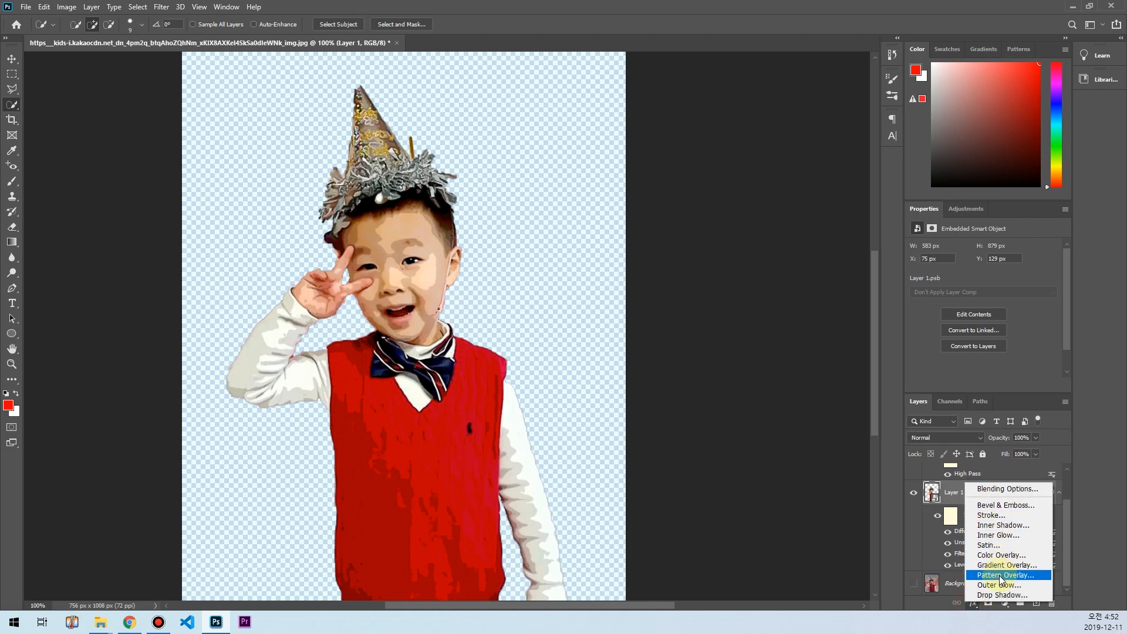
click(991, 516)
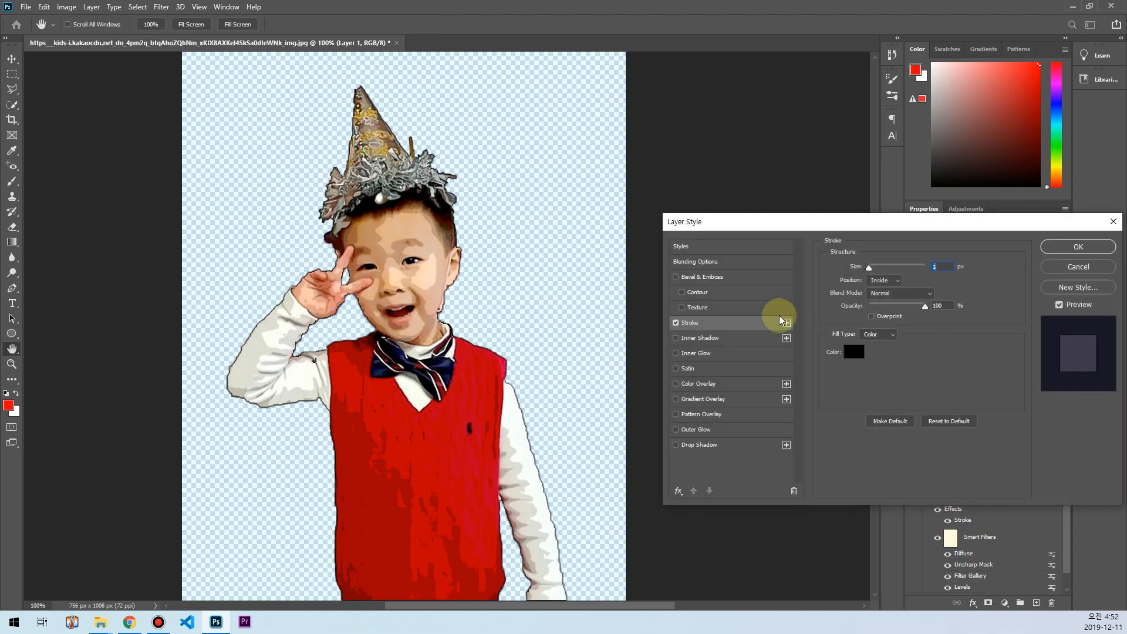
click(693, 323)
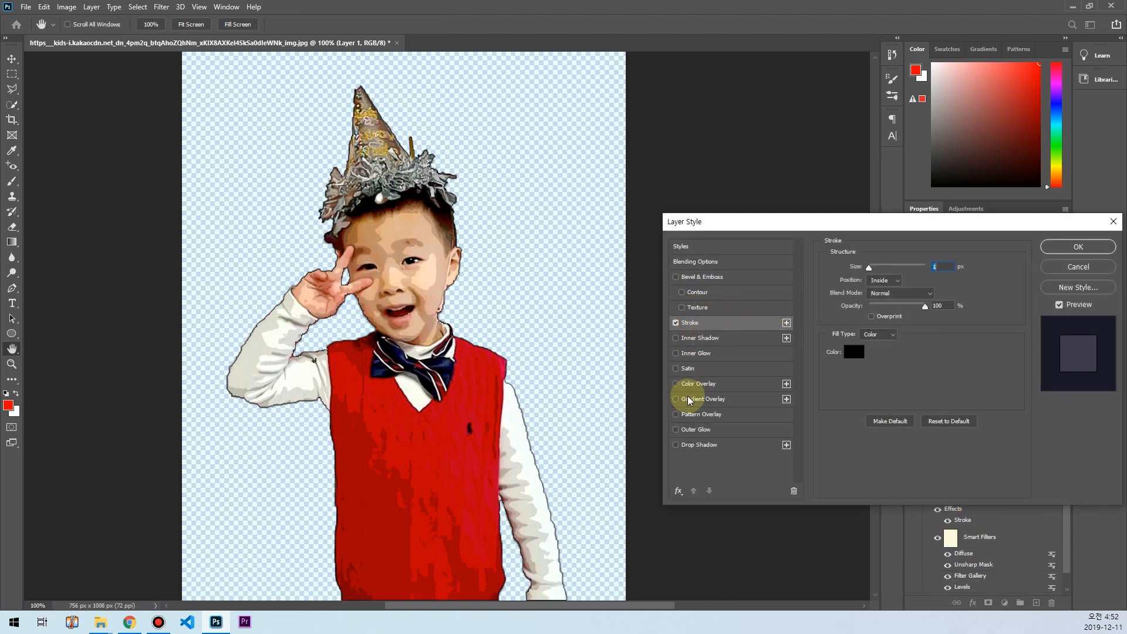
Step: Add a Drop Shadow to Layer 1 with angle -132°, distance 20 px, spread 100% and size 8 px, and apply the layer style
click(701, 444)
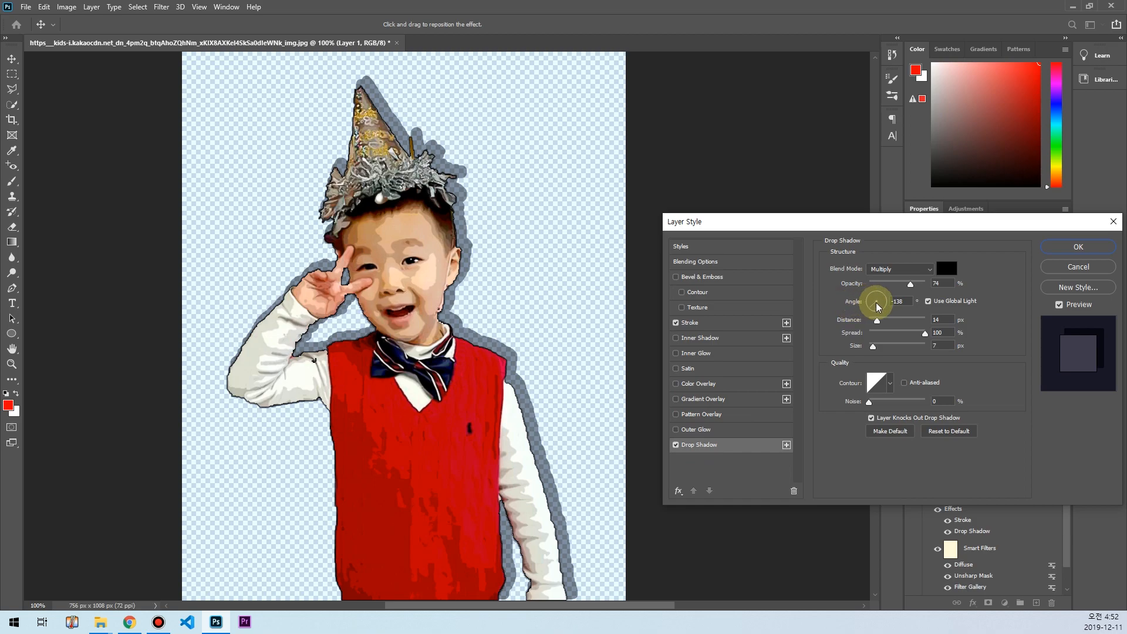
mouse_move(879, 307)
mouse_down()
mouse_move(867, 320)
mouse_move(880, 324)
mouse_up()
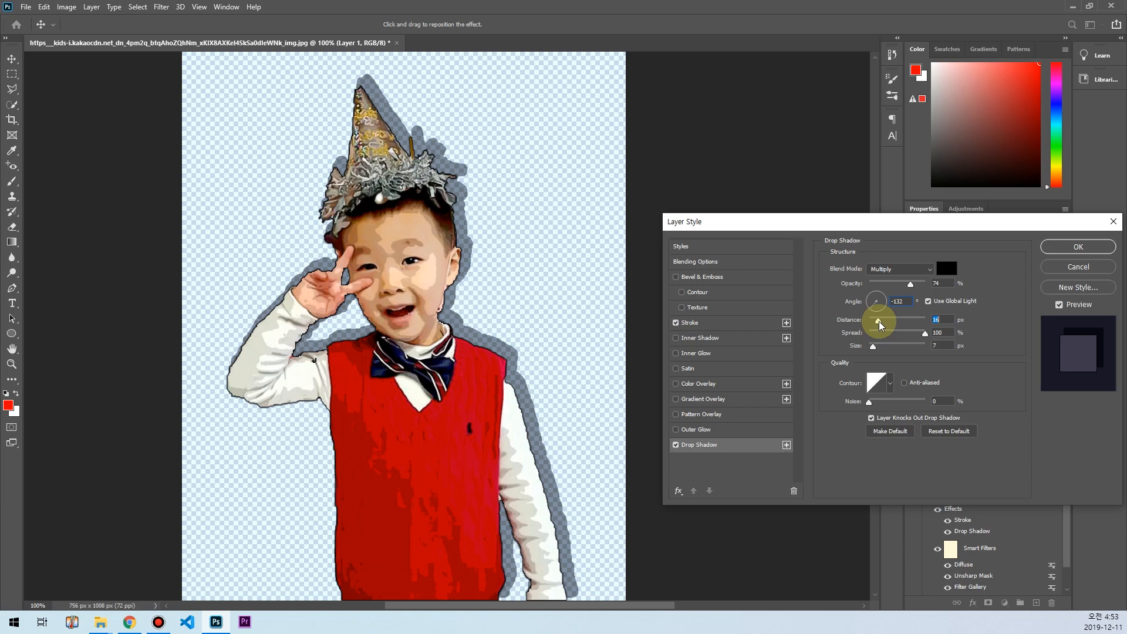
drag(880, 325, 873, 352)
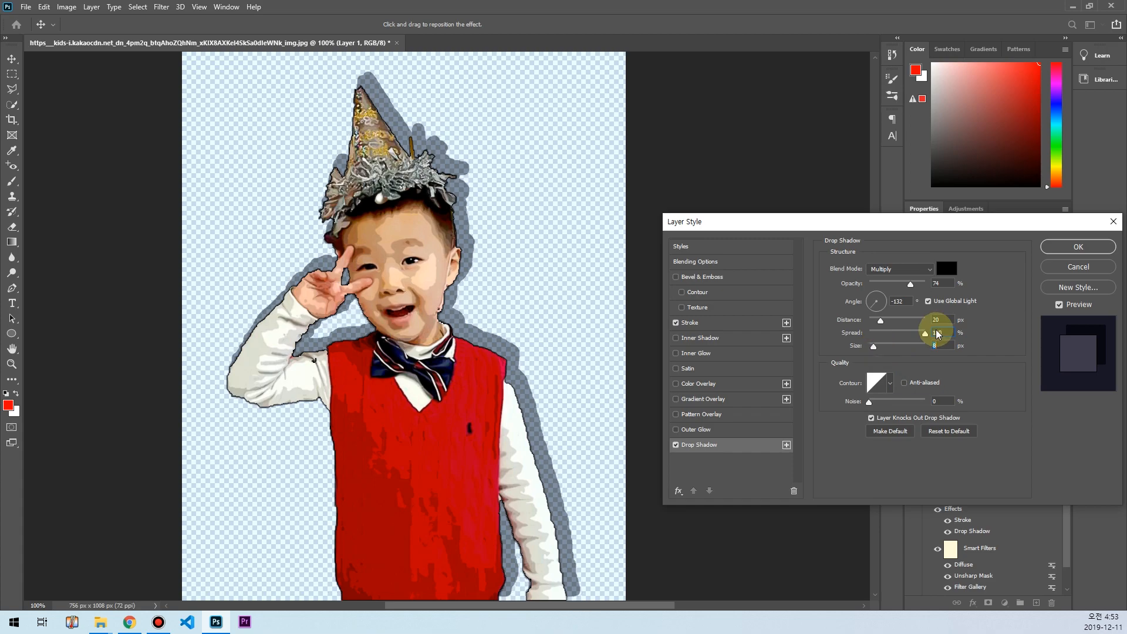
click(1078, 248)
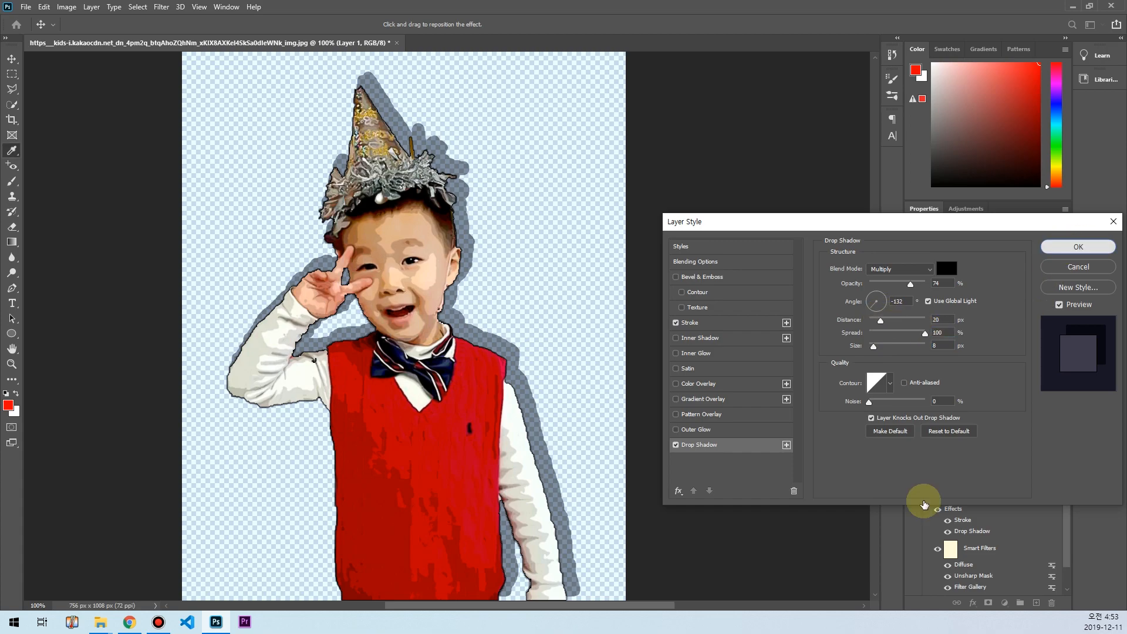
Step: Hide both cut-out layers, show the Background layer and select it
scroll(967, 556, down, 3)
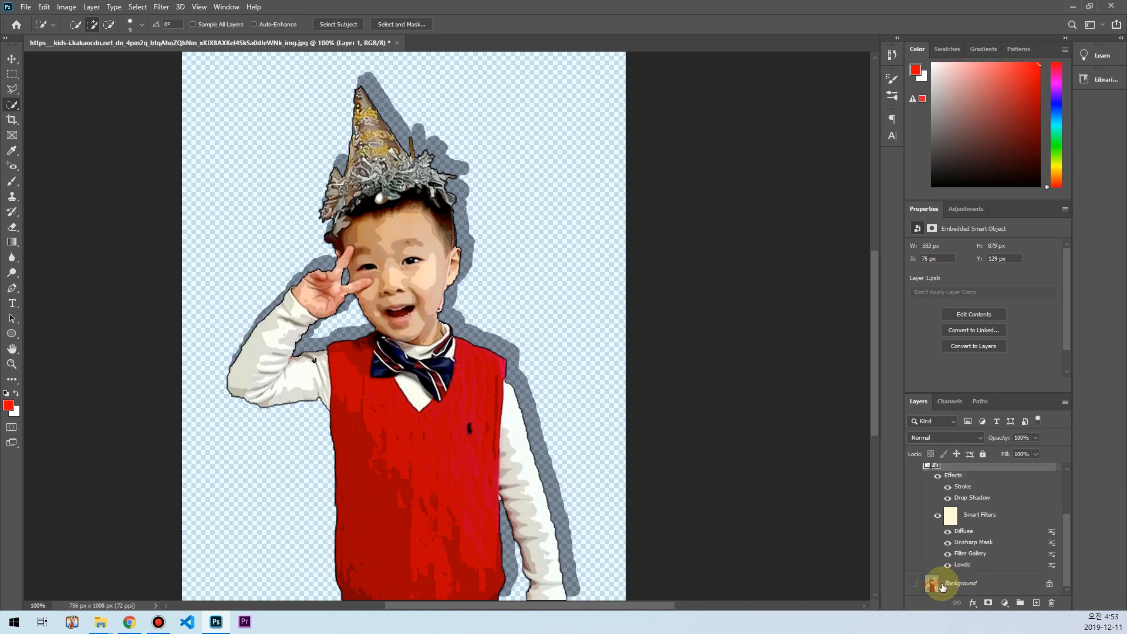
scroll(957, 565, up, 6)
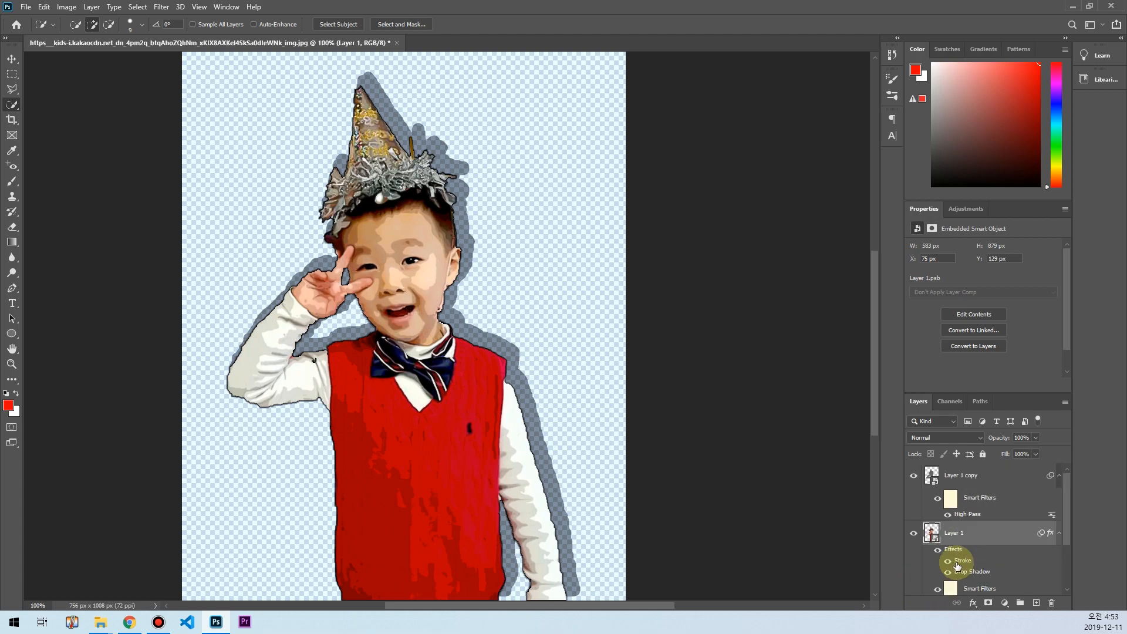
scroll(957, 565, down, 3)
scroll(939, 546, up, 3)
click(913, 533)
scroll(910, 579, down, 5)
click(911, 581)
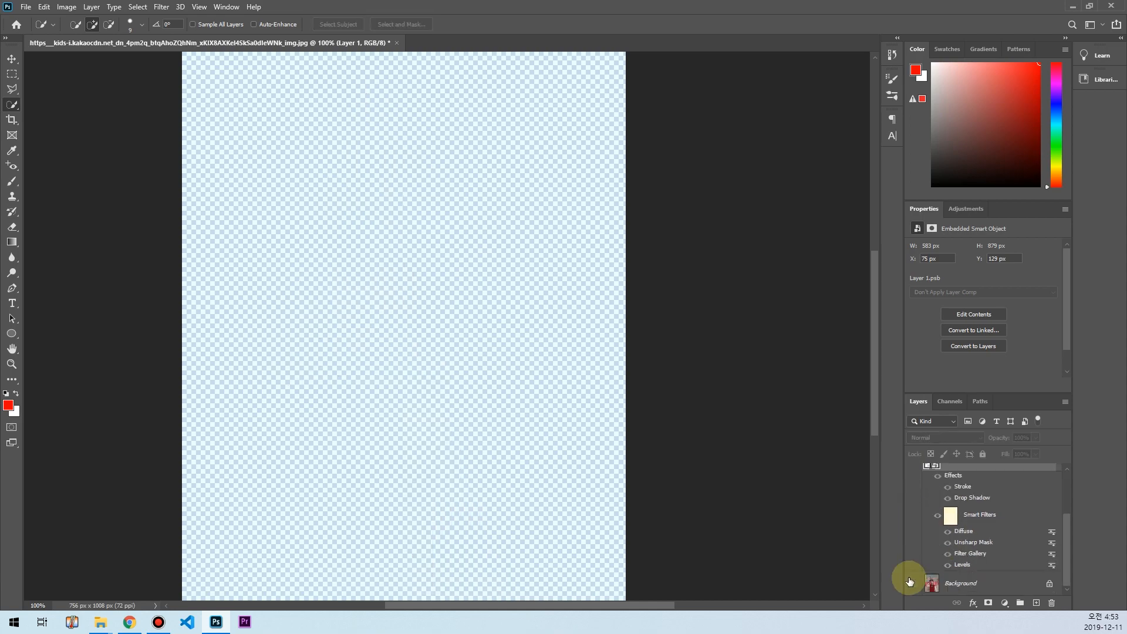
click(955, 588)
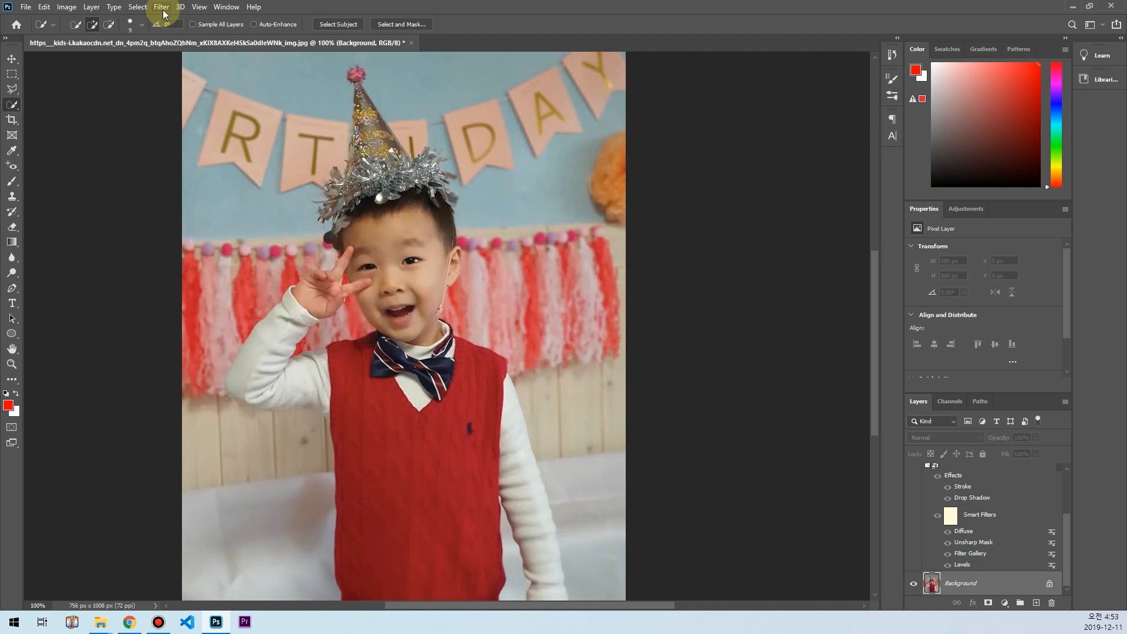
Step: Try a Color Halftone filter with a maximum radius of 8 pixels on the Background layer and undo it
click(162, 8)
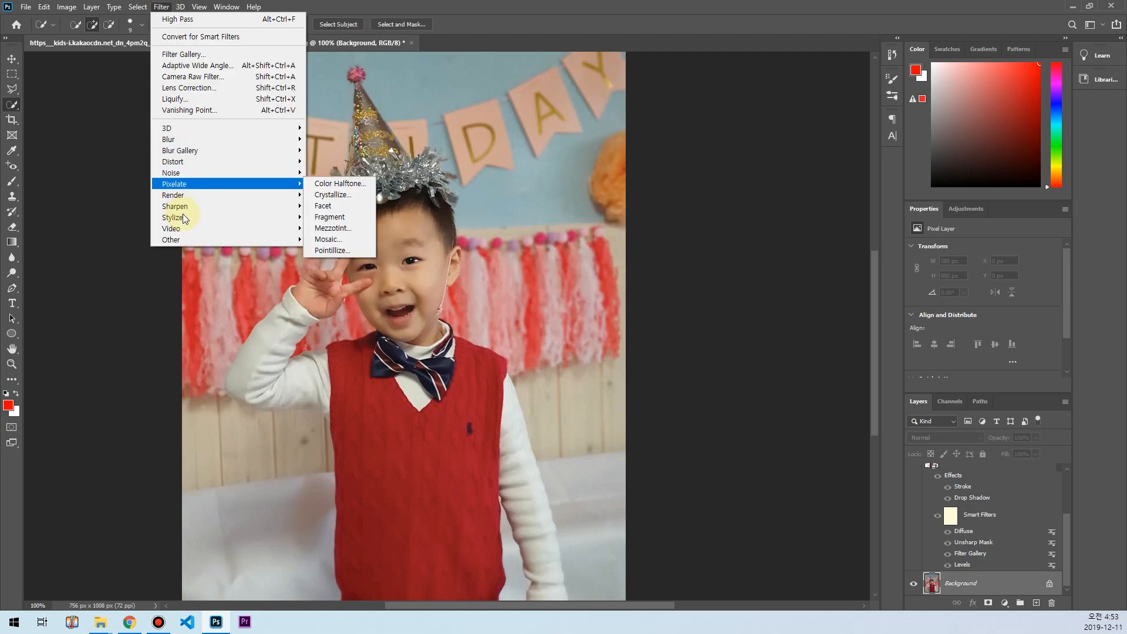
mouse_move(185, 218)
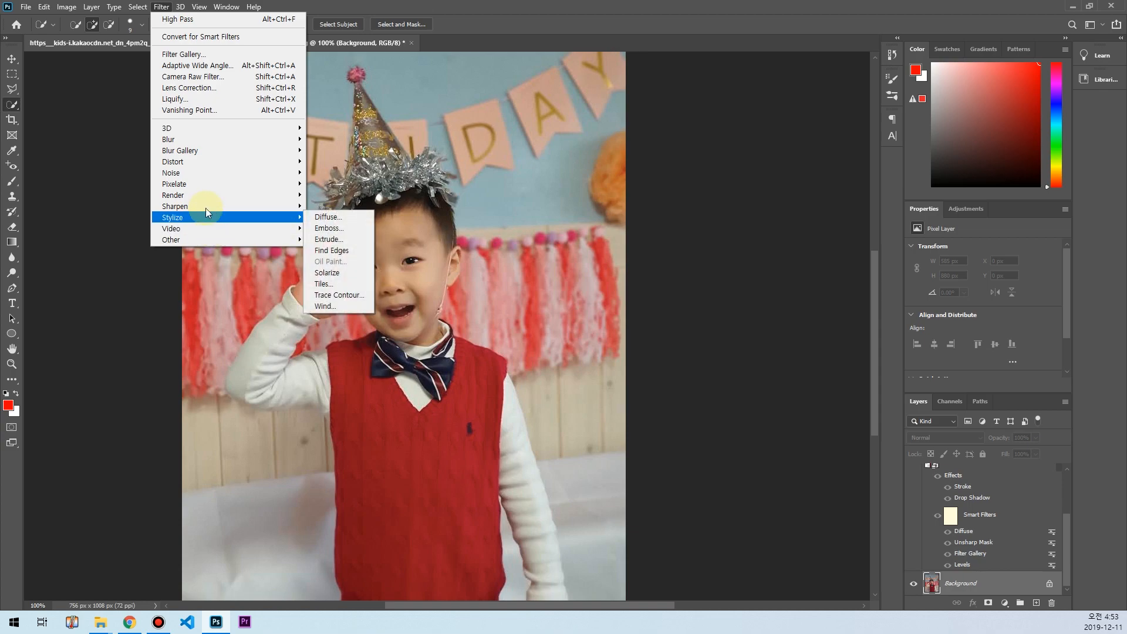
mouse_move(200, 184)
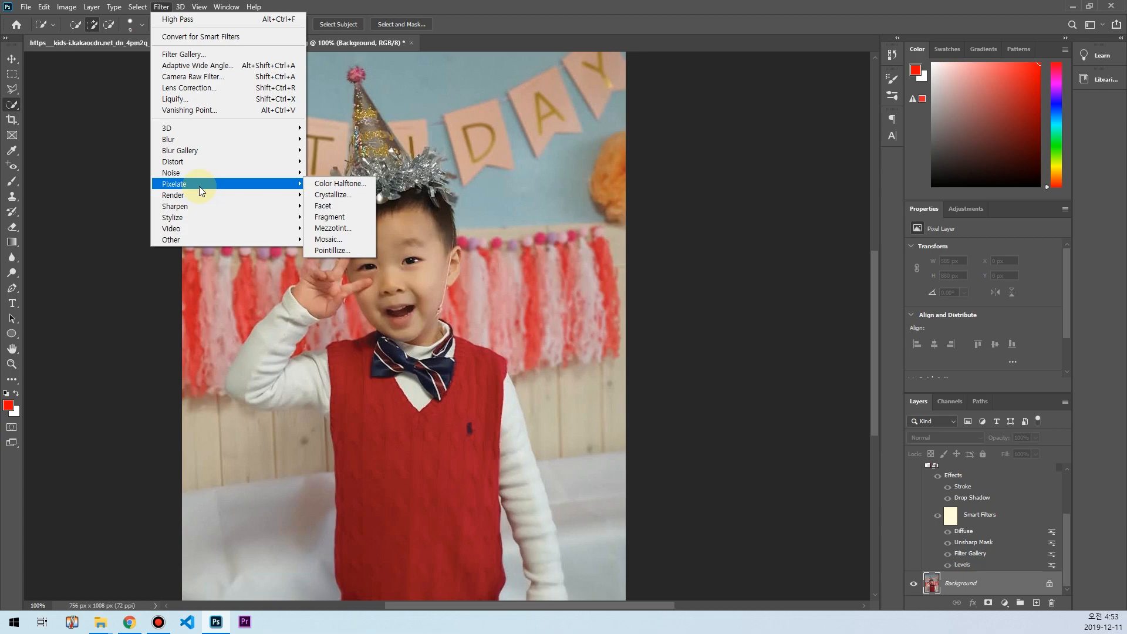
click(342, 184)
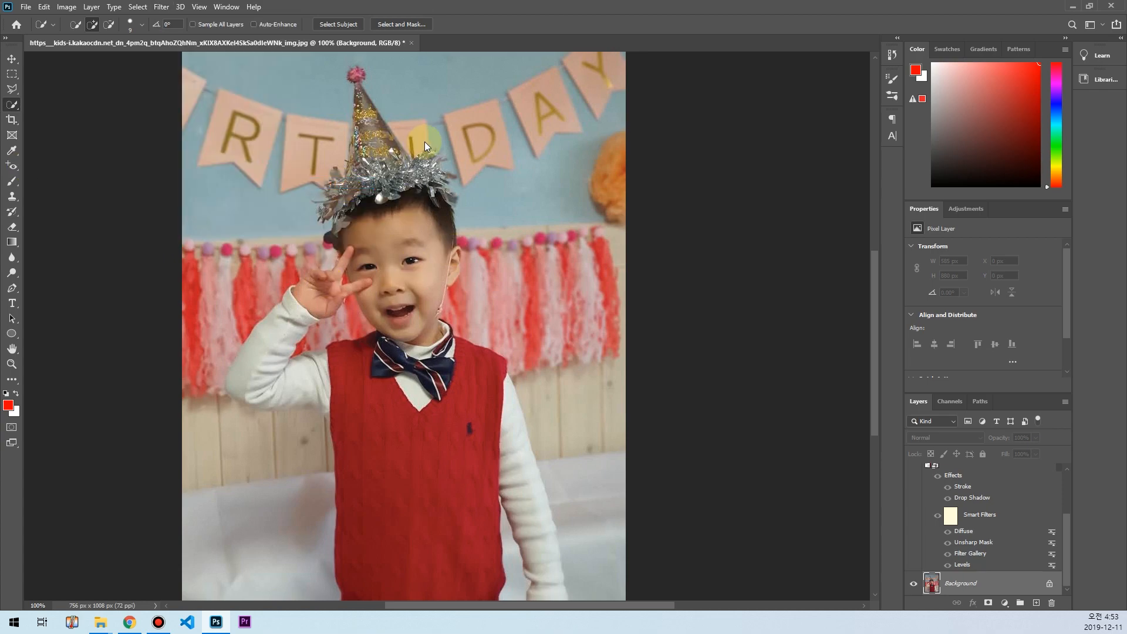
click(359, 156)
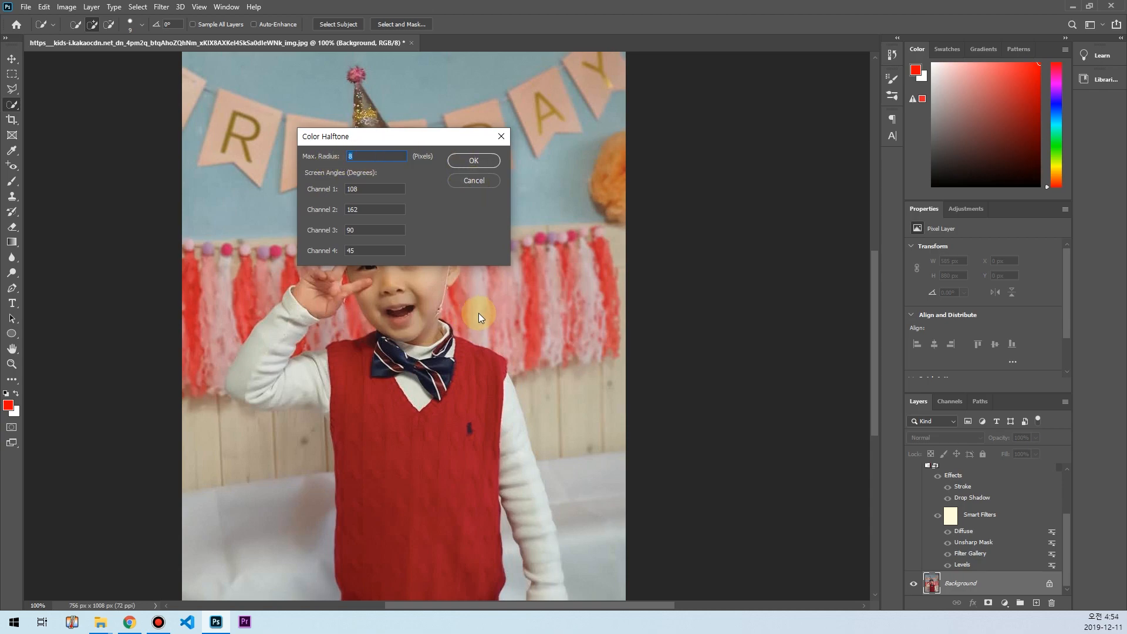
click(469, 160)
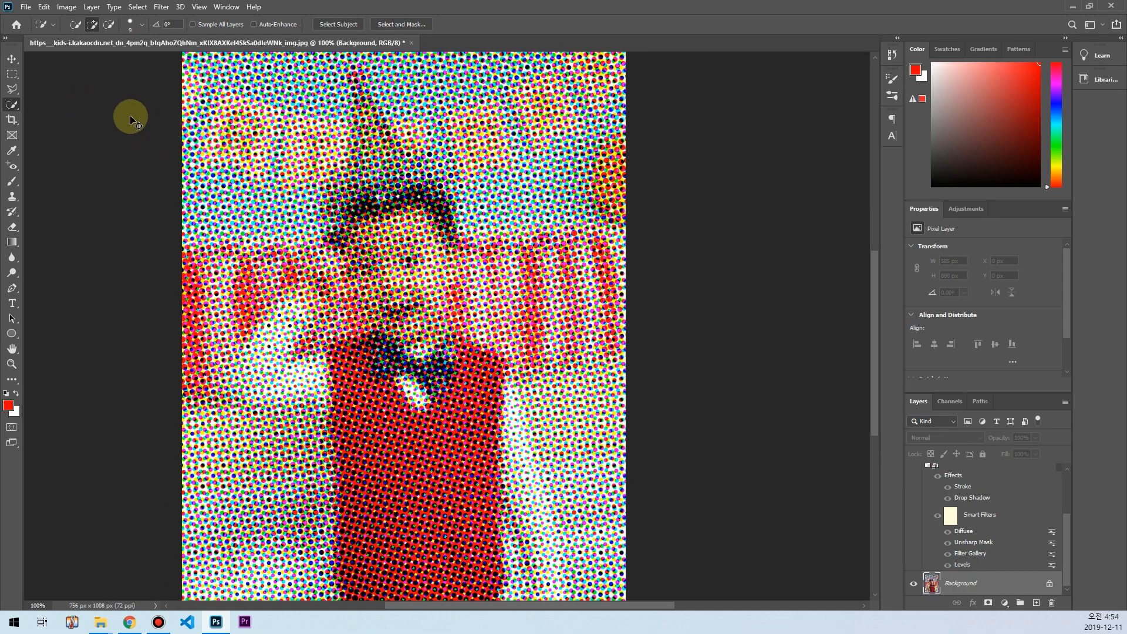
key(ctrl+z)
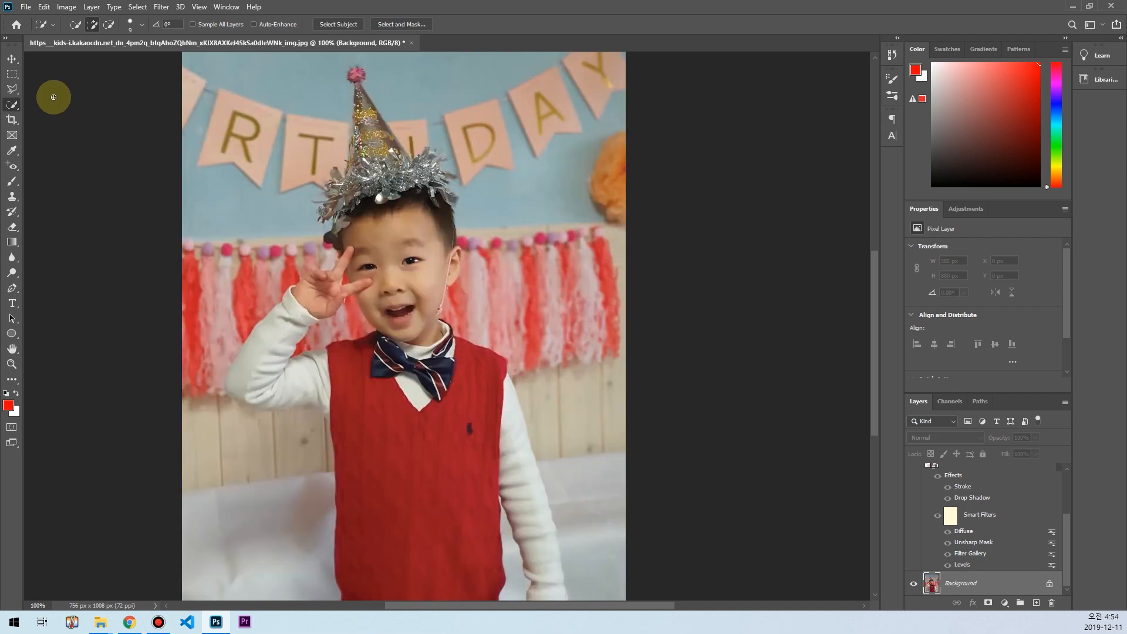
Step: Gauge a suitable dot size with a small rectangular marquee of about 13 by 15 px on the blue wall
click(12, 73)
mouse_move(490, 193)
mouse_down()
mouse_move(498, 204)
mouse_move(494, 192)
mouse_up()
click(517, 200)
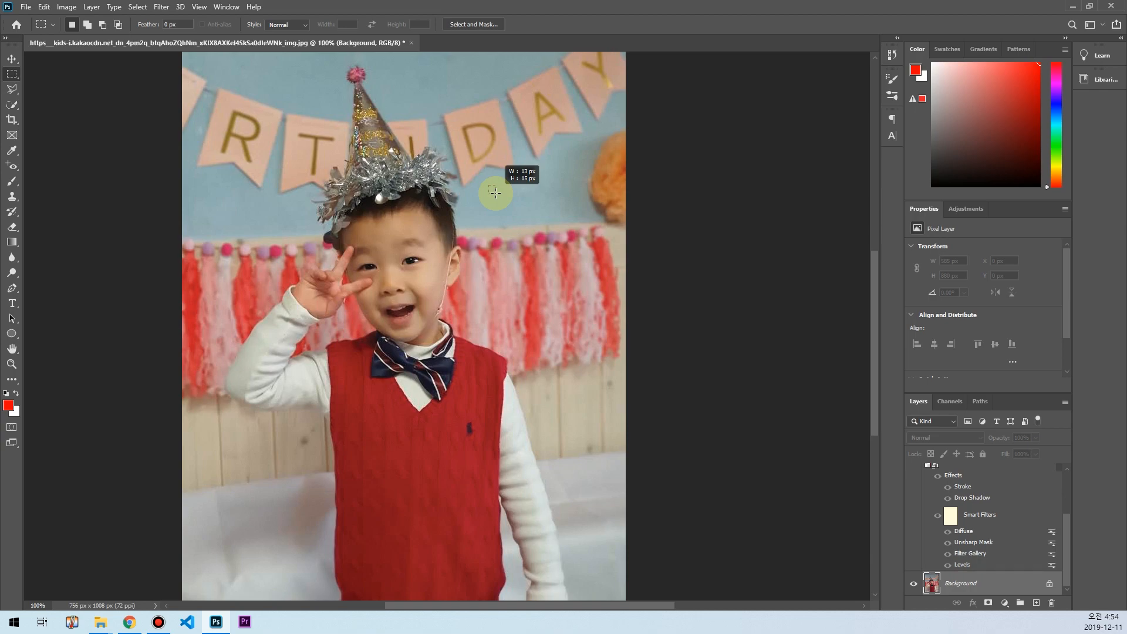
drag(494, 192, 494, 192)
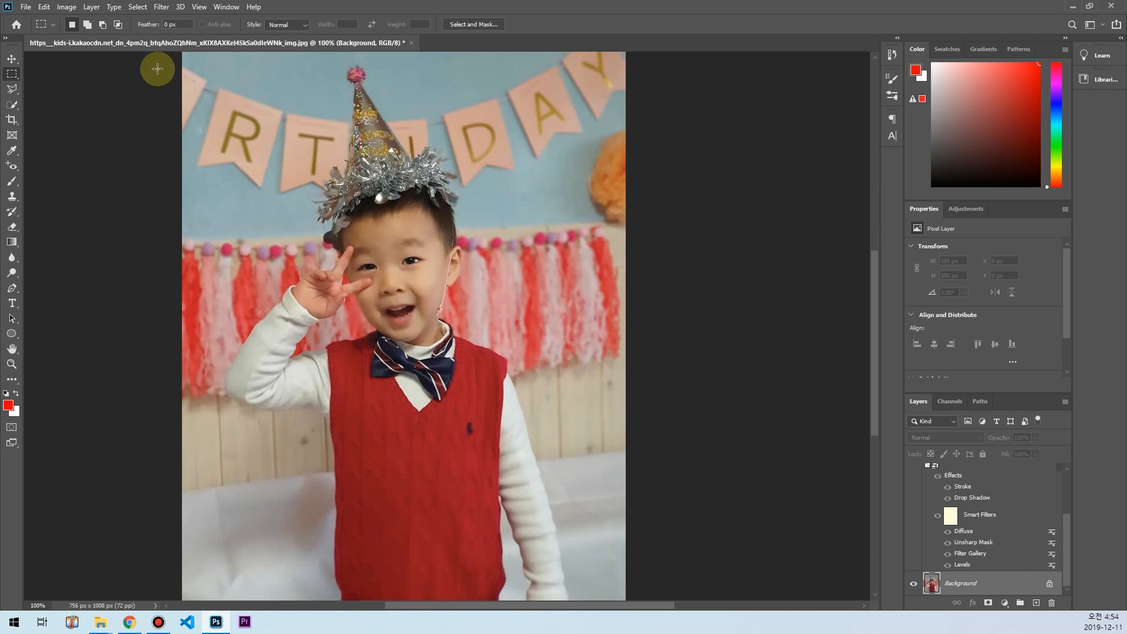
Step: Apply a Color Halftone filter with a maximum radius of 13 pixels to the Background layer
click(161, 6)
mouse_move(230, 184)
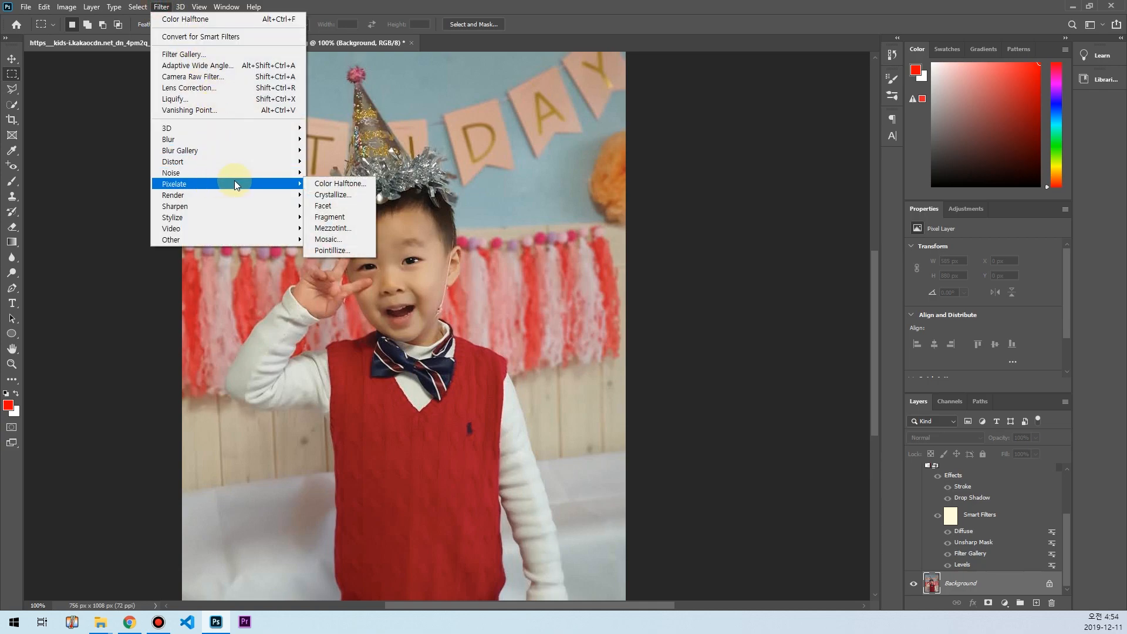
click(335, 184)
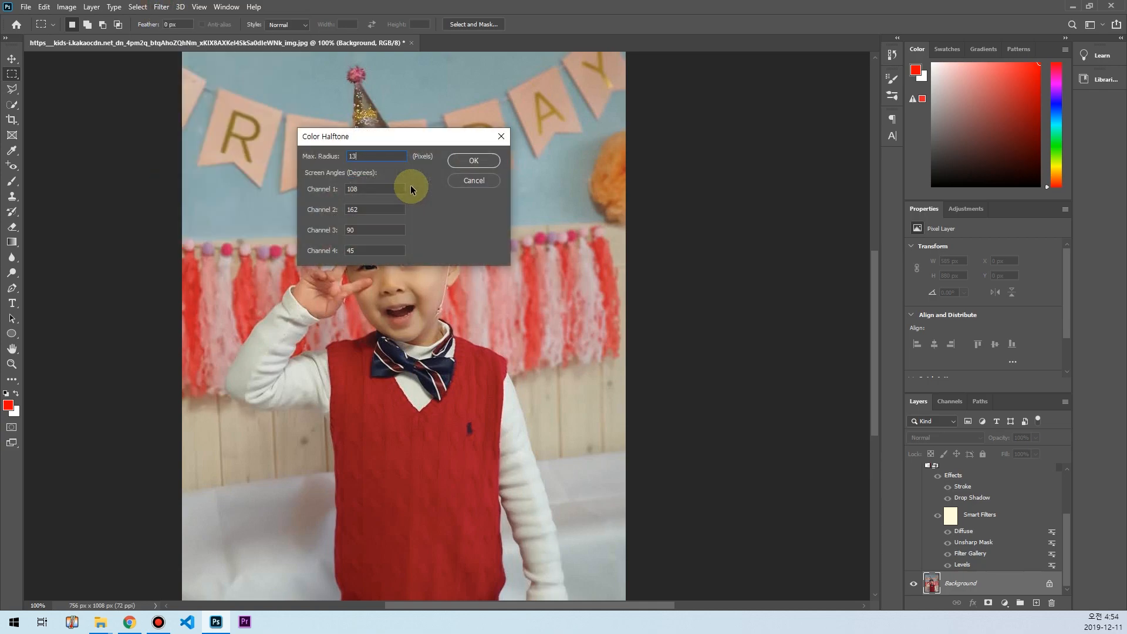
click(471, 161)
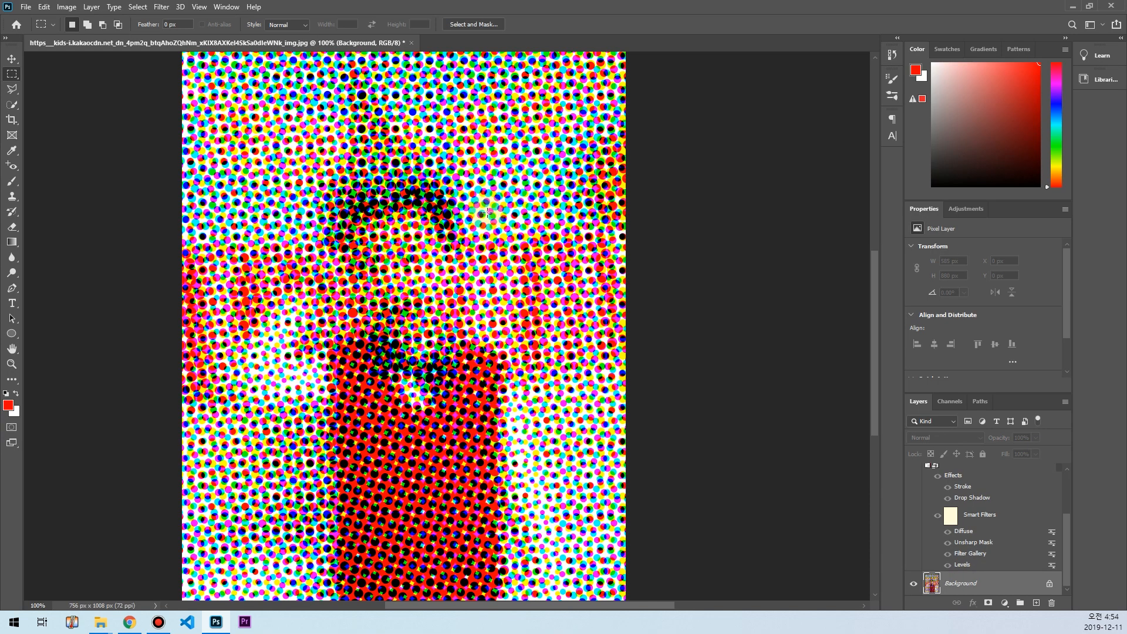
Step: Load the Red channel as a selection and invert it so that the black dots are selected
click(949, 403)
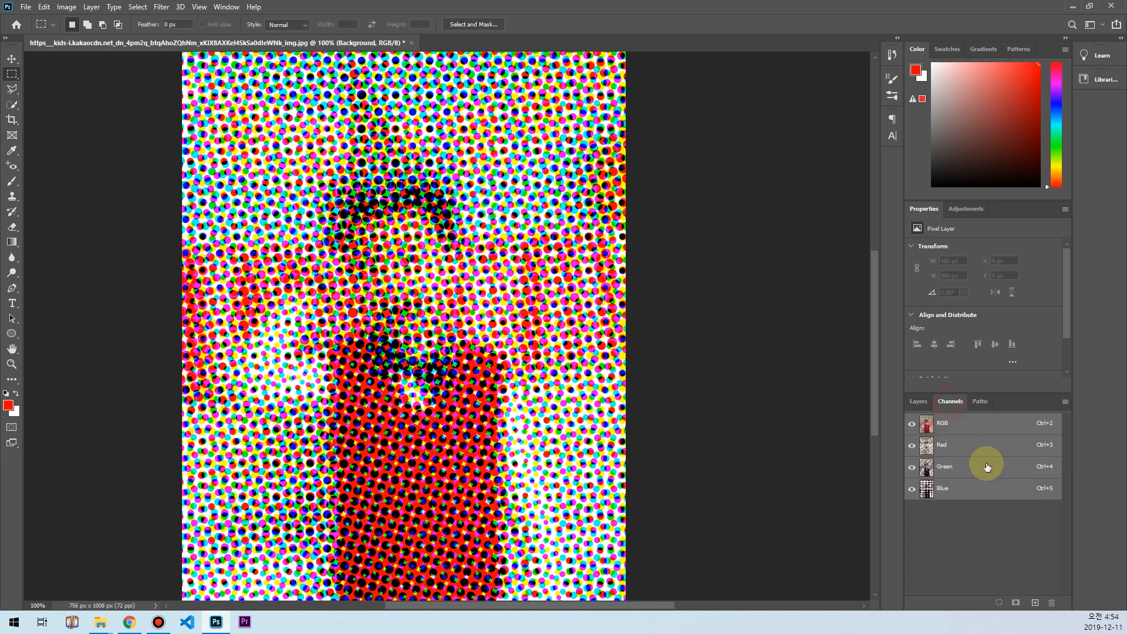
click(950, 446)
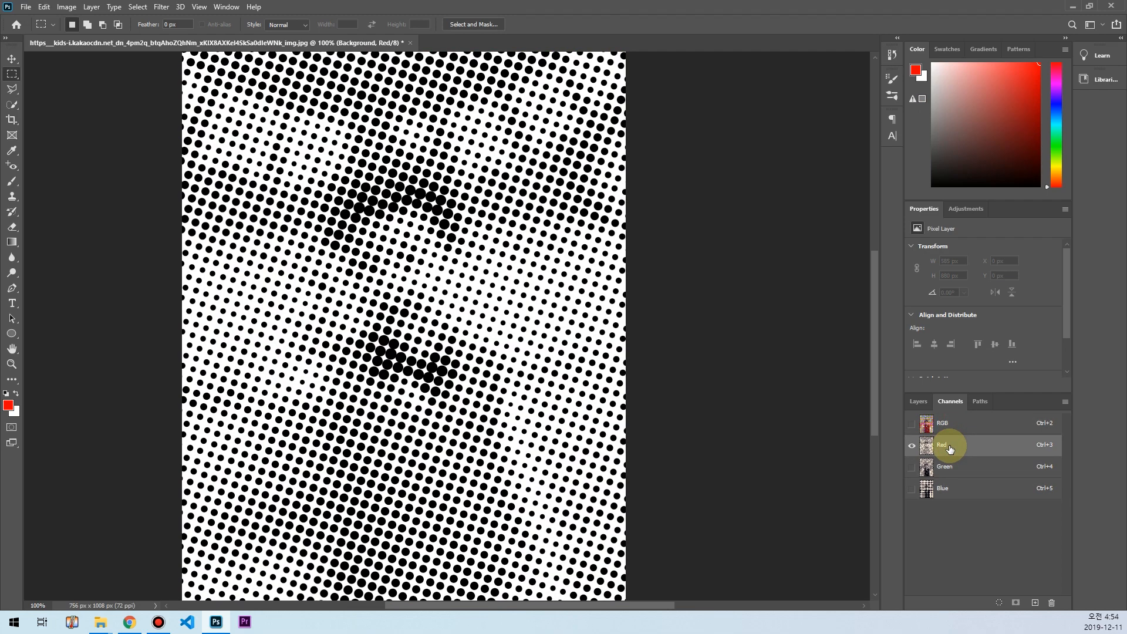
drag(946, 447, 935, 449)
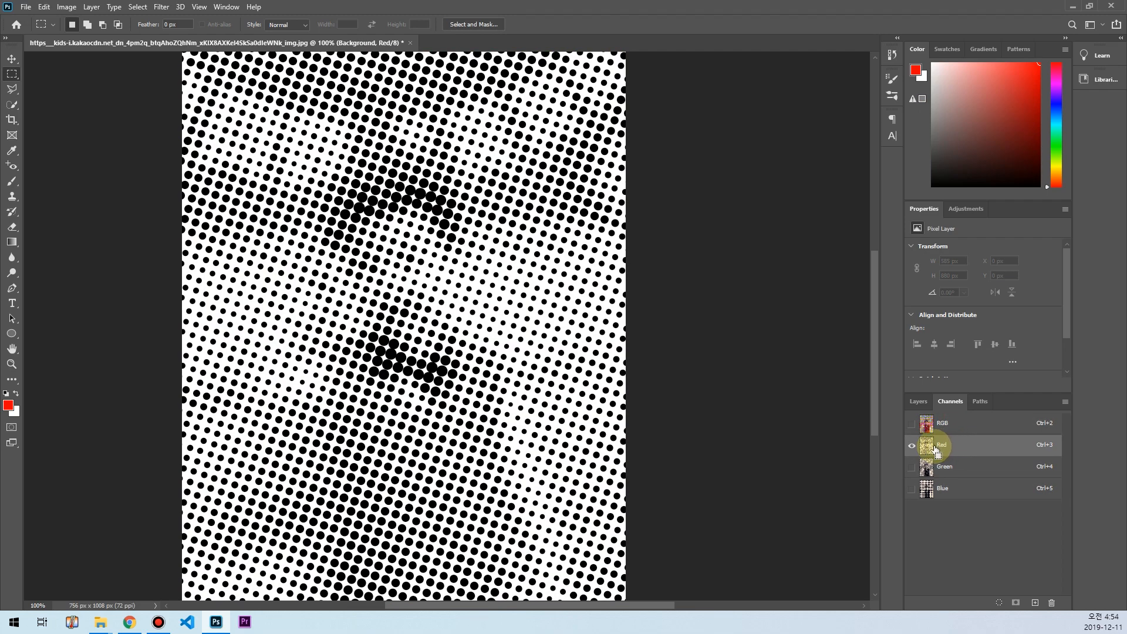
ctrl+click(933, 447)
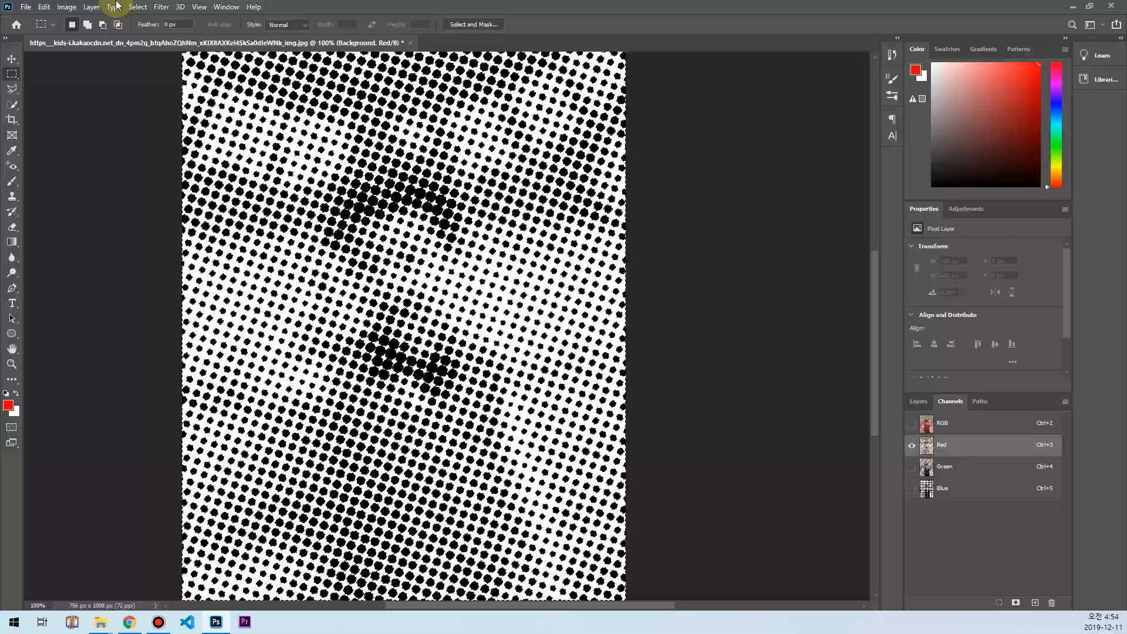
click(138, 7)
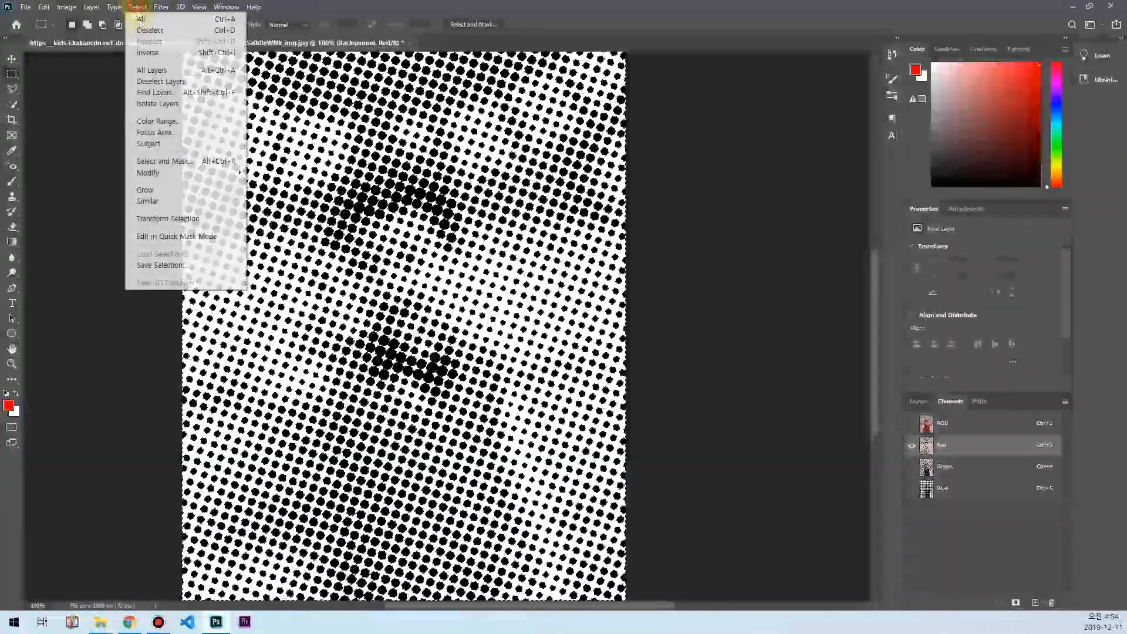
click(155, 56)
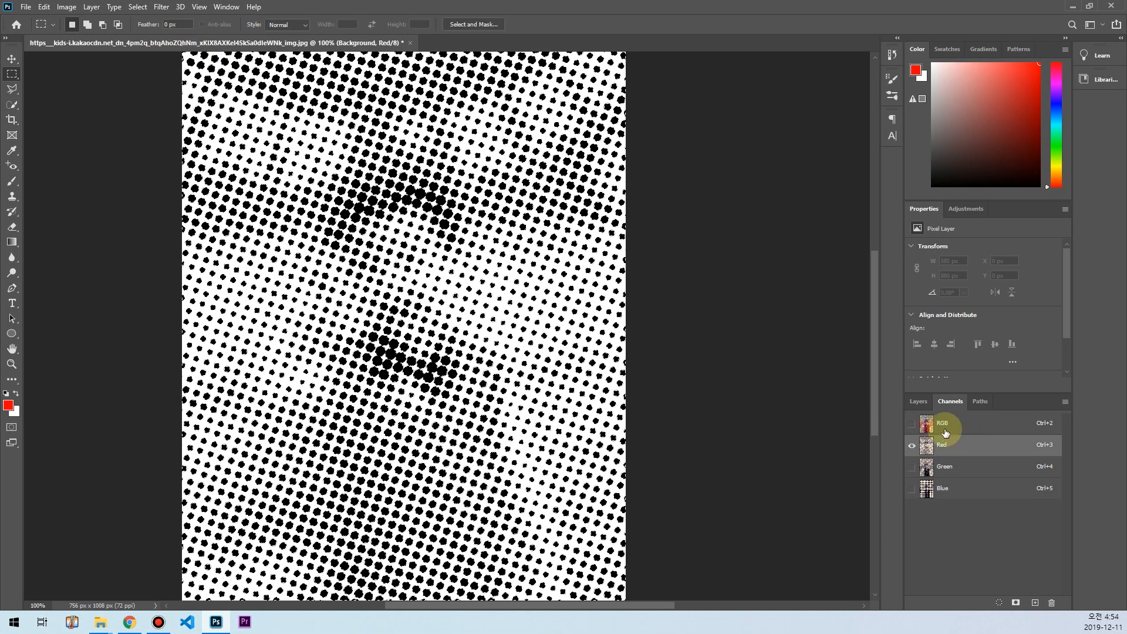
Step: Return to the RGB composite channel and add a new layer directly above Background
click(941, 422)
click(918, 401)
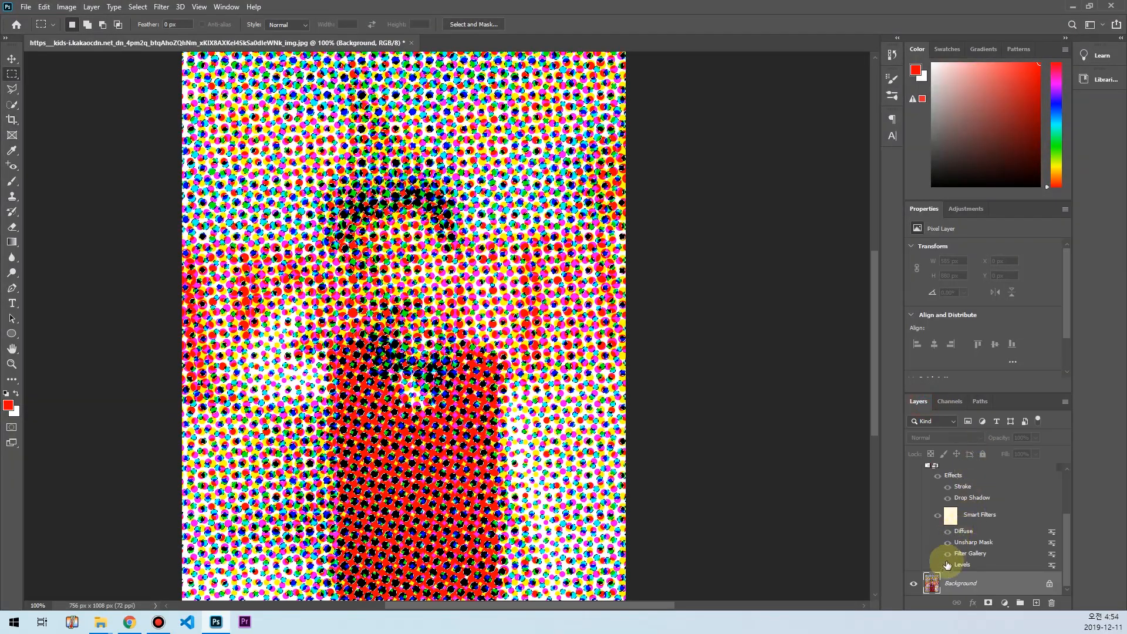
click(1036, 603)
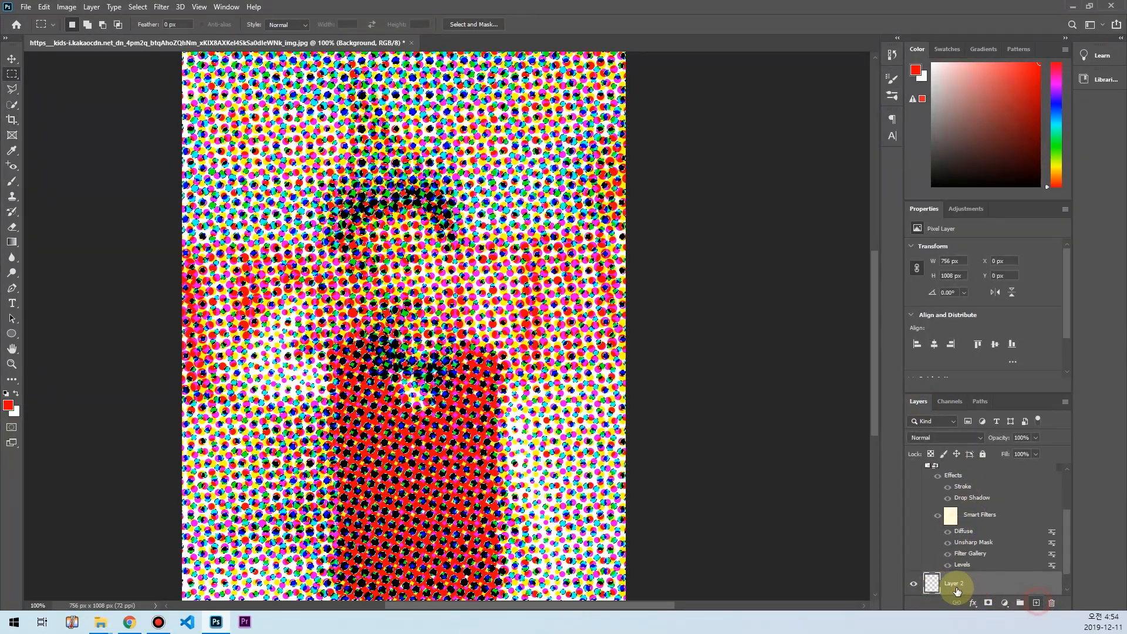
Step: Hide the Background layer, fill the dot selection on Layer 2 with the red foreground color and deselect
click(913, 584)
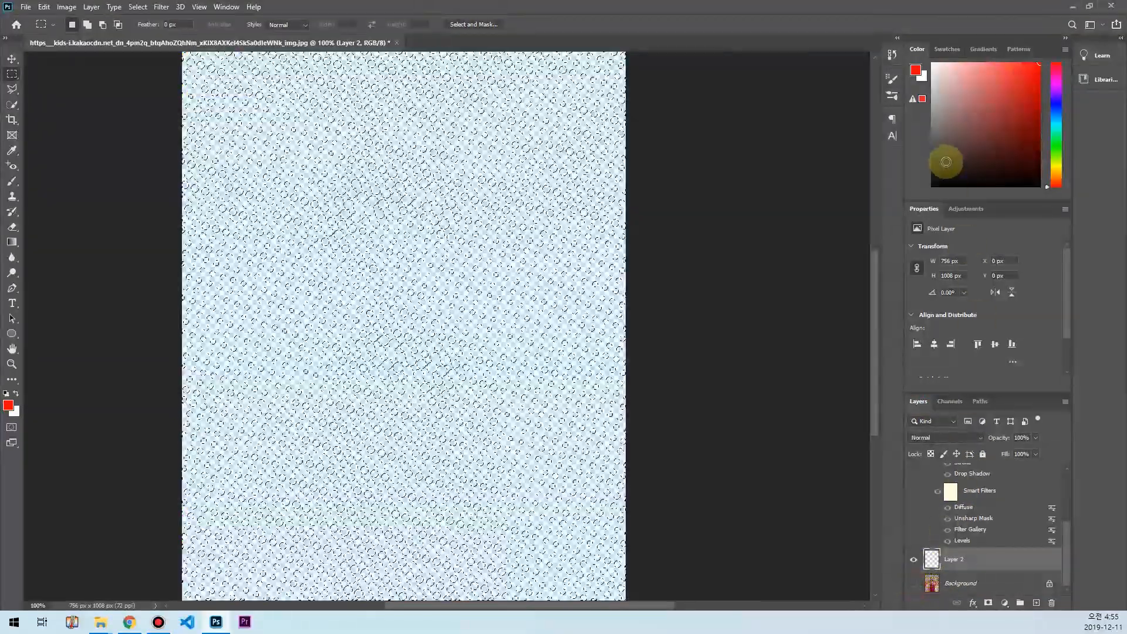
click(1023, 92)
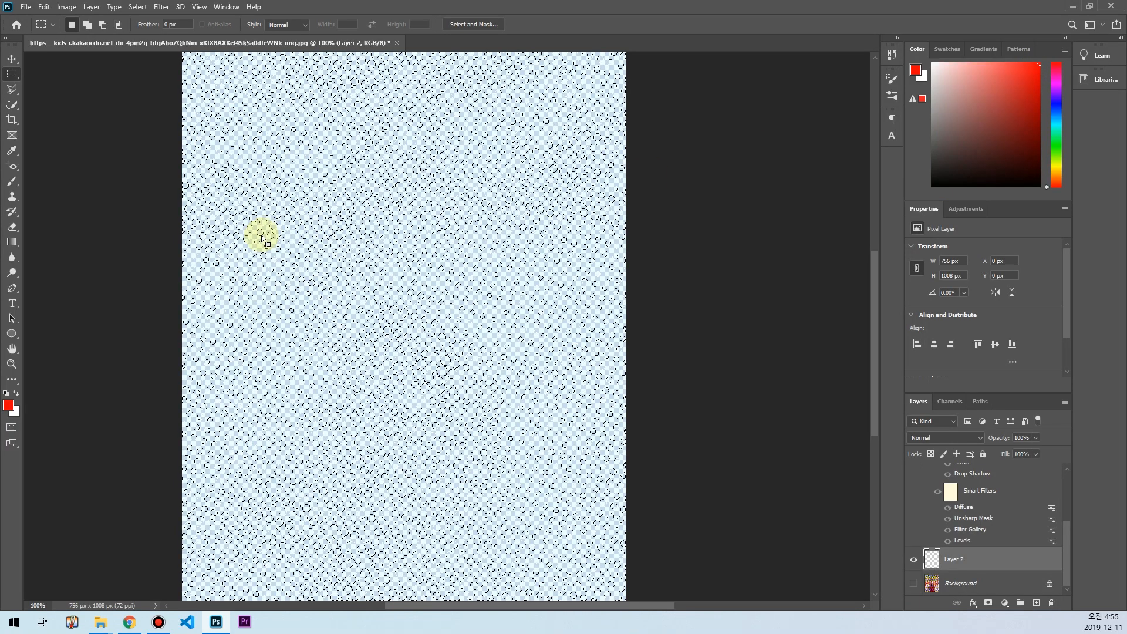
key(alt+BackSpace)
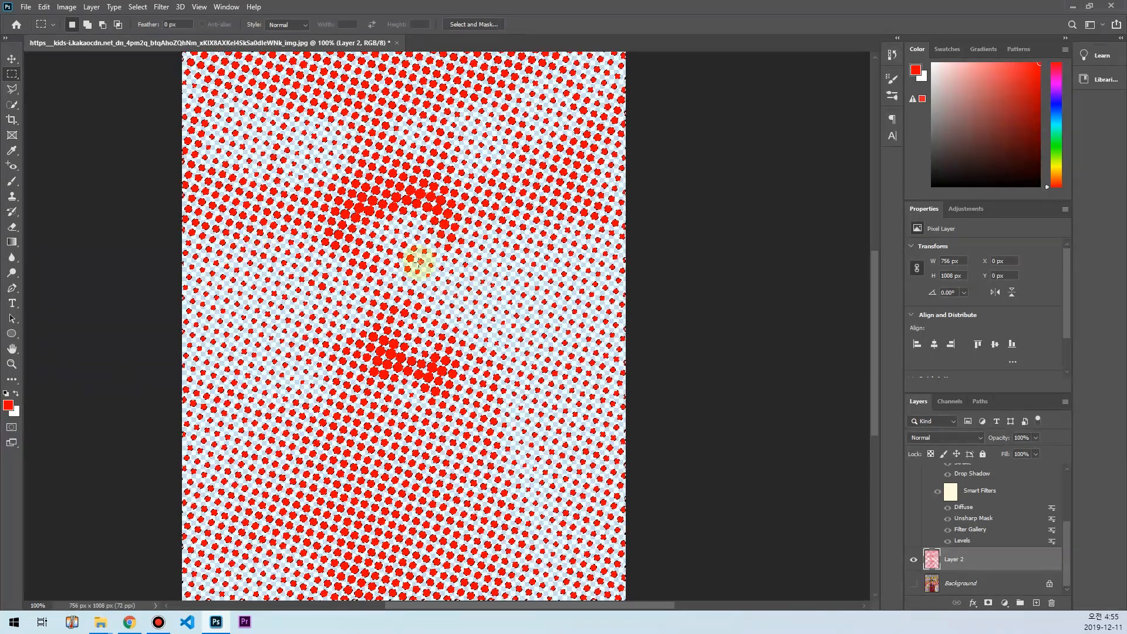
click(937, 491)
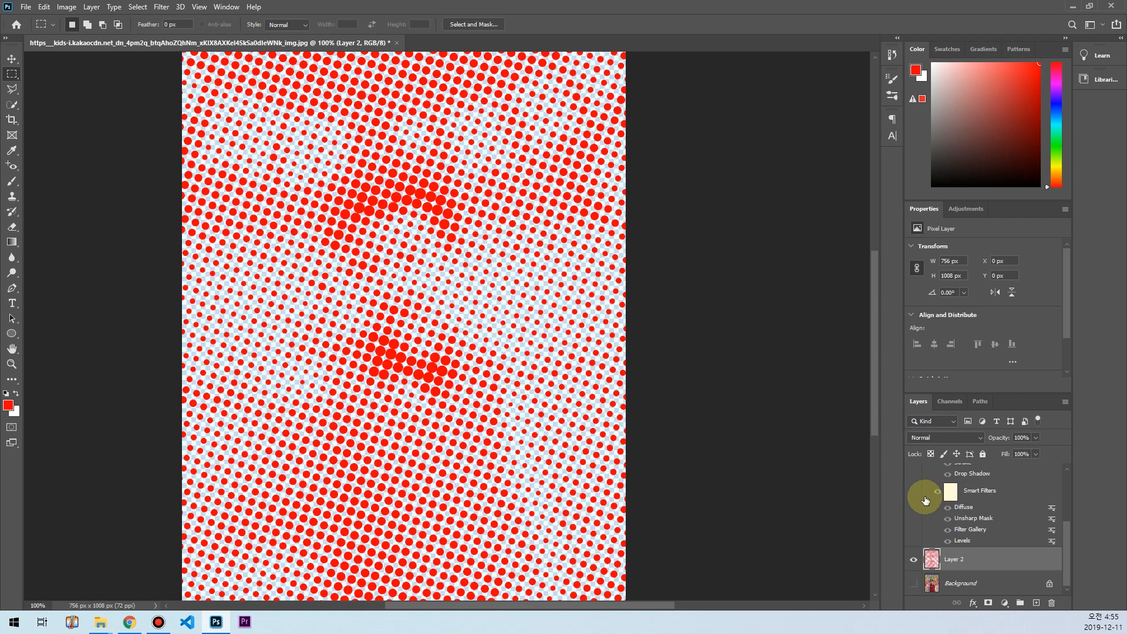
Step: Show Layer 1 and Layer 1 copy again and check the boy's cut-out against the red dots
scroll(933, 492, up, 3)
click(913, 534)
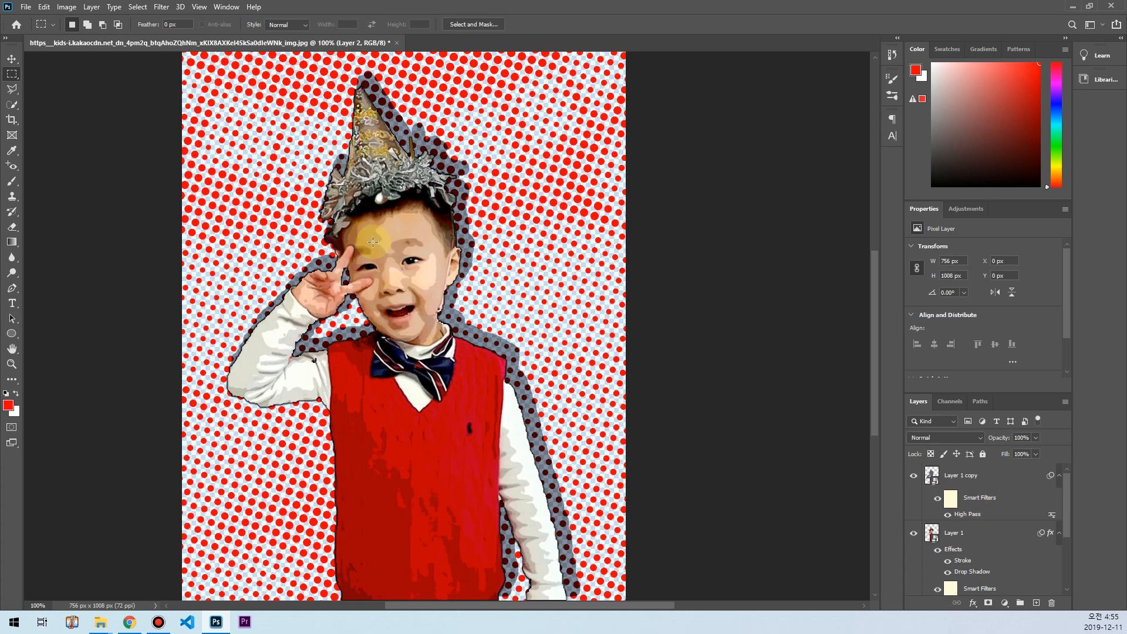
scroll(951, 487, down, 5)
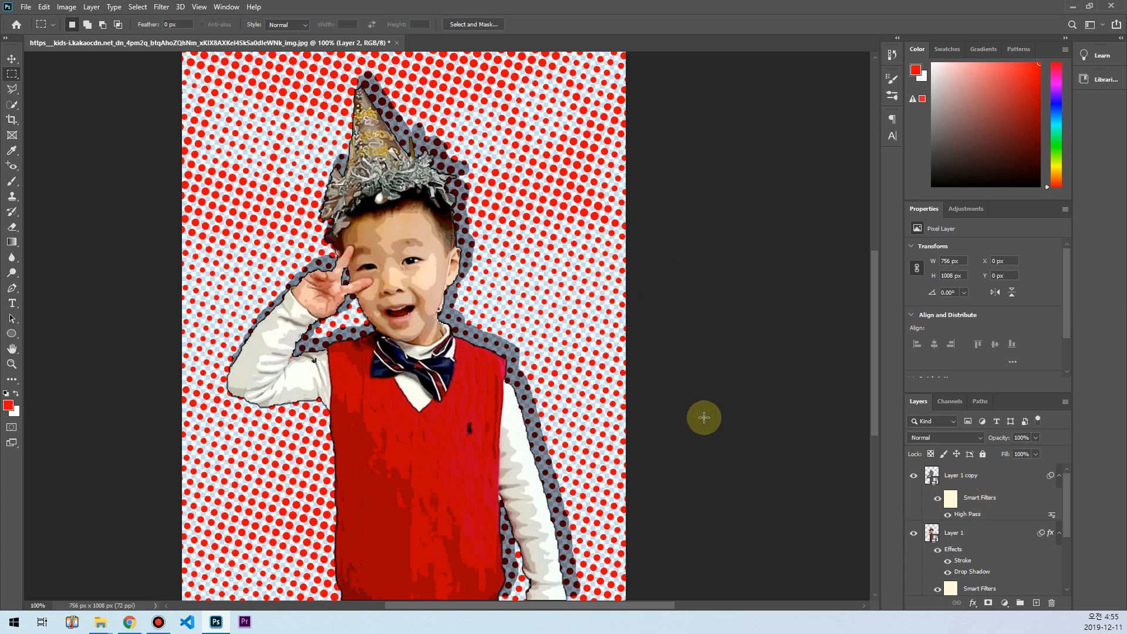
scroll(646, 400, up, 3)
scroll(483, 308, up, 2)
scroll(485, 305, down, 3)
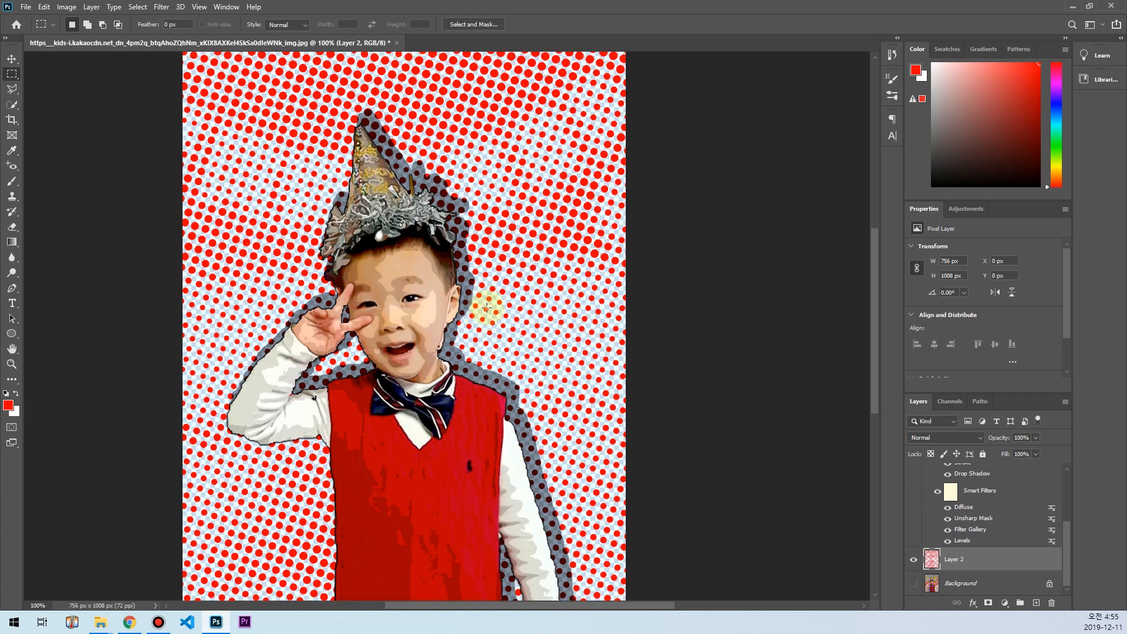